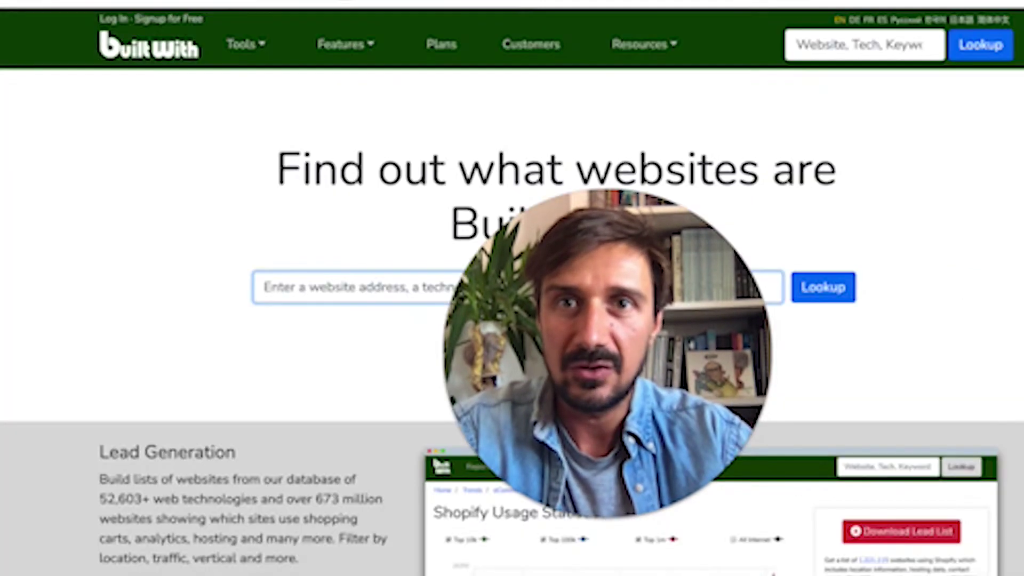
left_click_drag(553, 287, 79, 306)
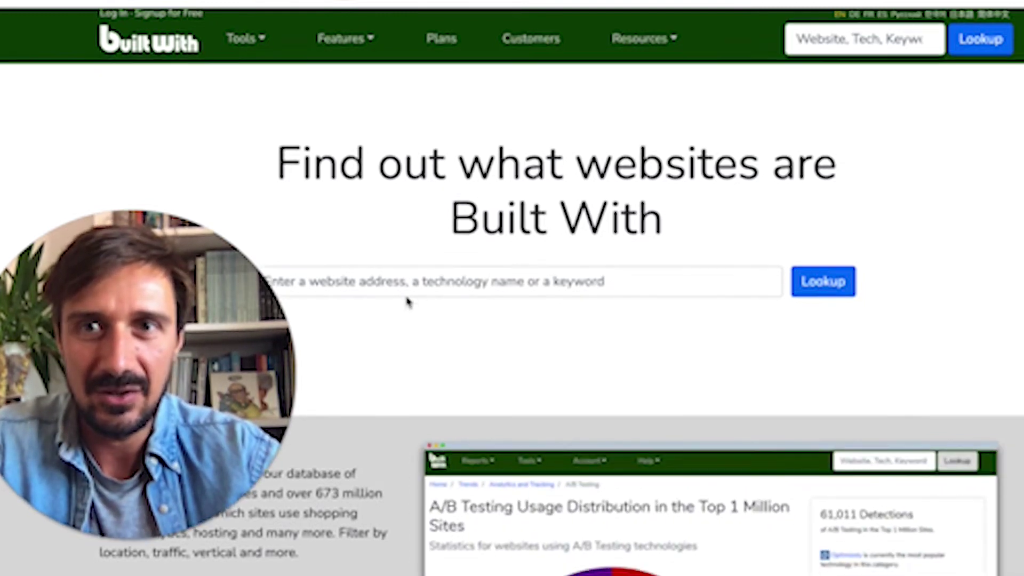
scroll(208, 80, "down", 1)
scroll(302, 104, "up", 1)
scroll(301, 104, "down", 1)
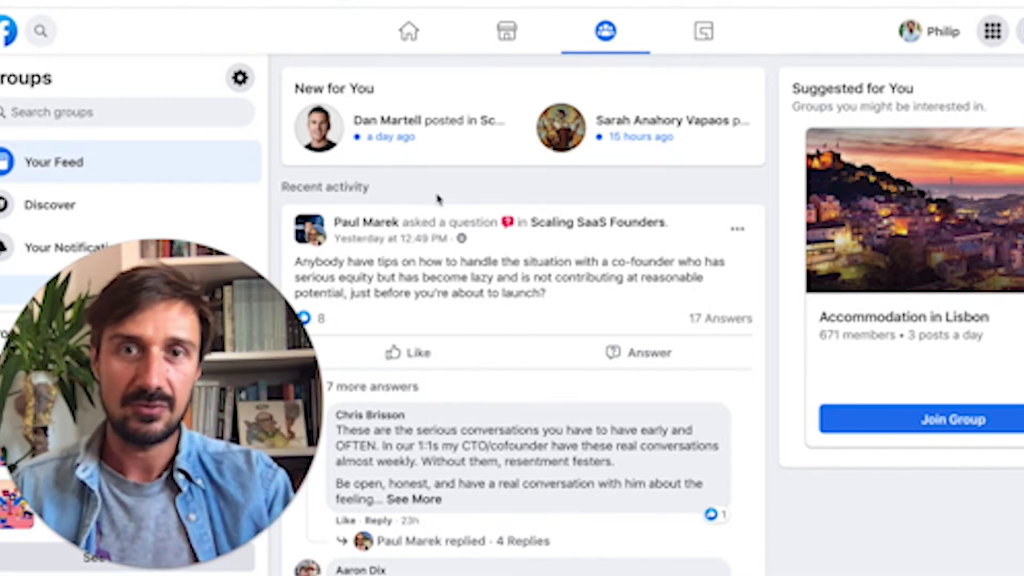
mouse_move(546, 225)
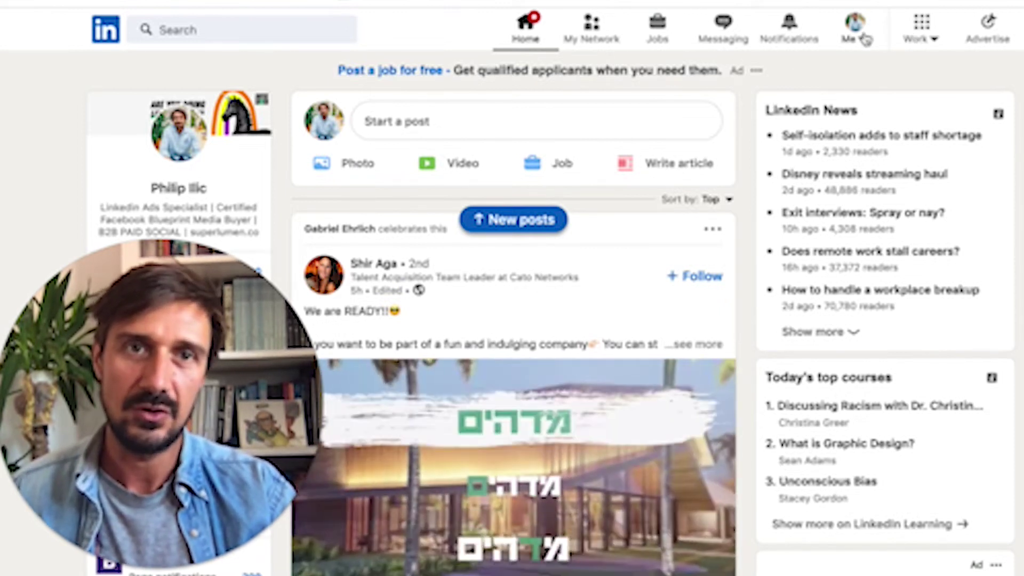
Open the Groups product on LinkedIn
left_click(925, 30)
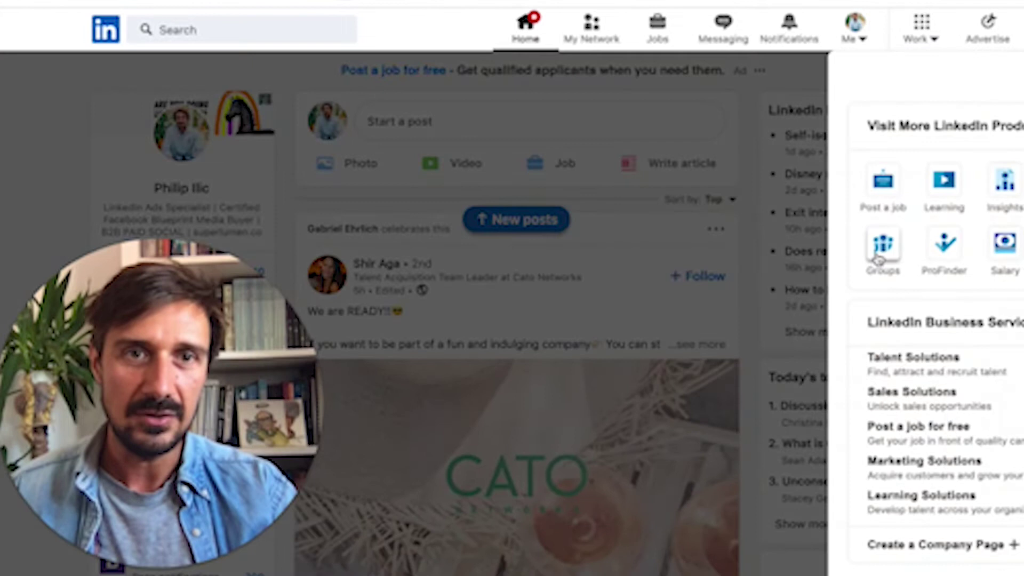
left_click(705, 222)
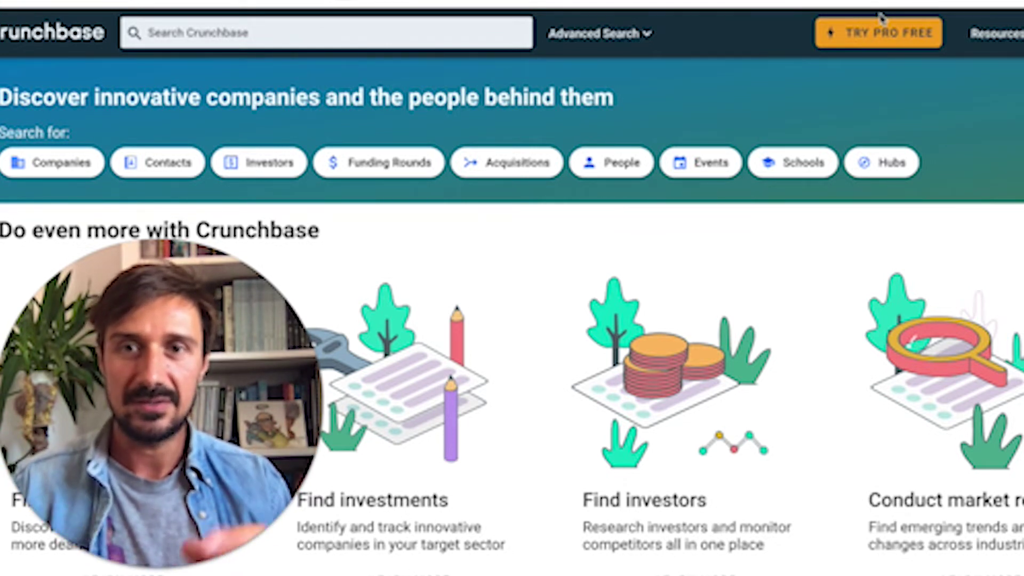
Switch to Crunchbase, open the company search and look through its Overview filters
left_click(64, 165)
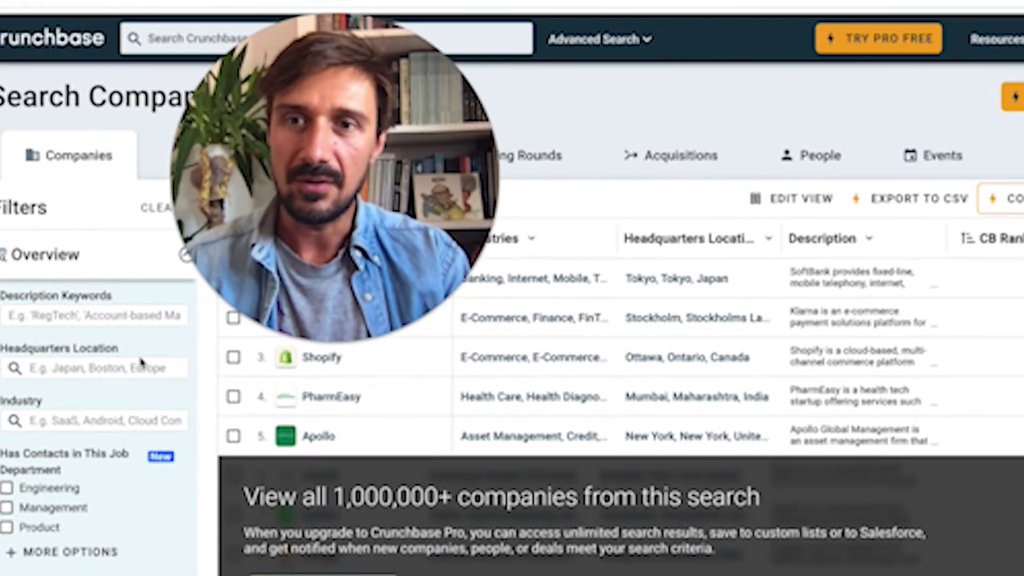
scroll(141, 363, "down", 10)
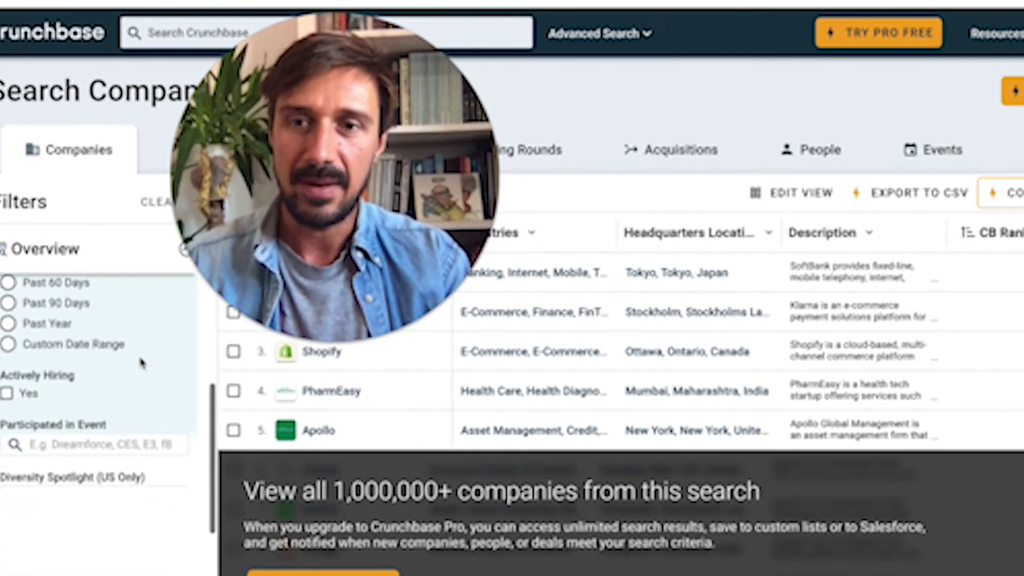
scroll(140, 362, "up", 3)
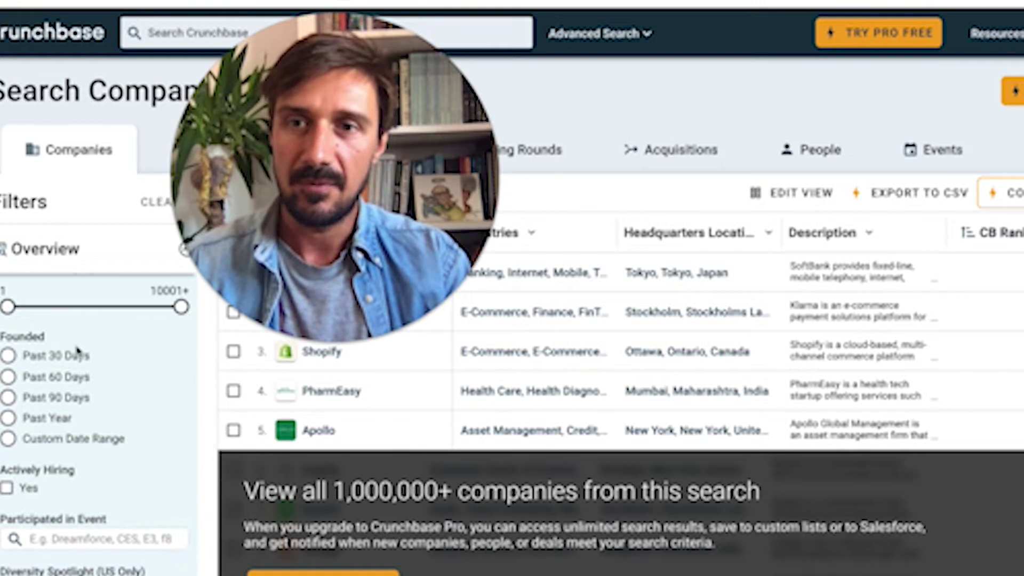
scroll(78, 456, "down", 6)
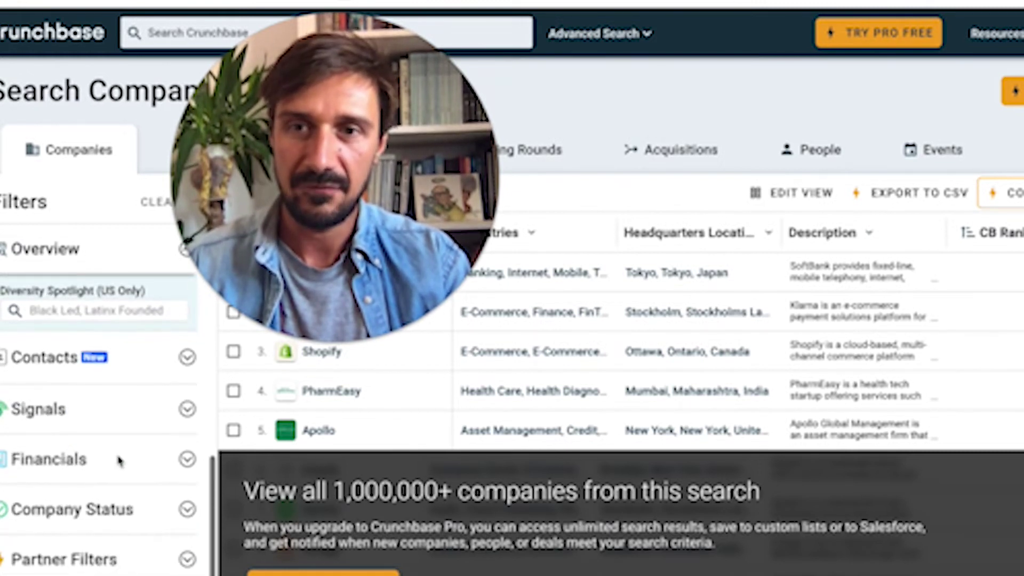
Filter the companies in Financials to a last funding date of Past 90 Days and a last funding type of Series A
left_click(185, 459)
scroll(120, 411, "up", 3)
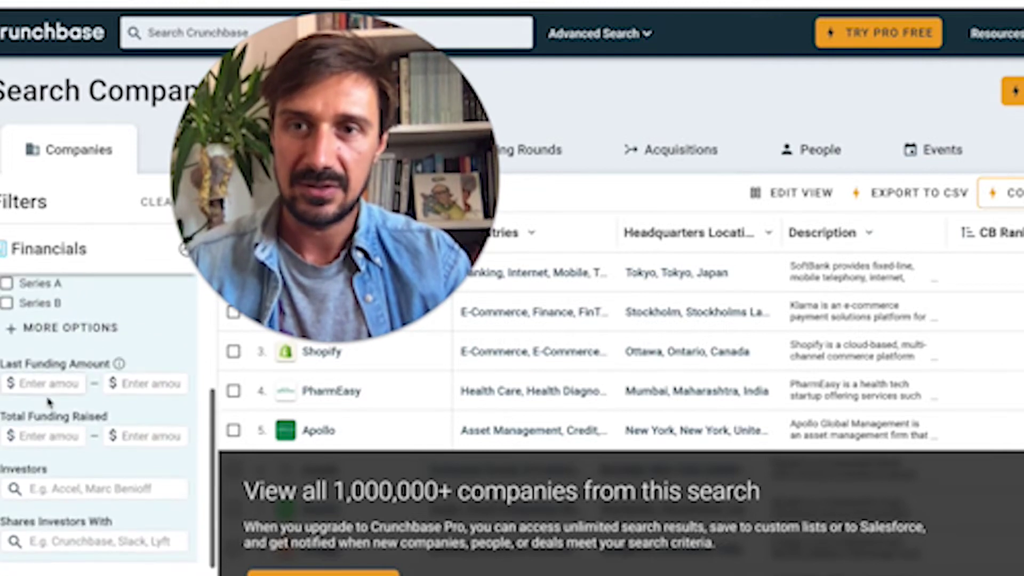
left_click(47, 391)
scroll(32, 378, "up", 3)
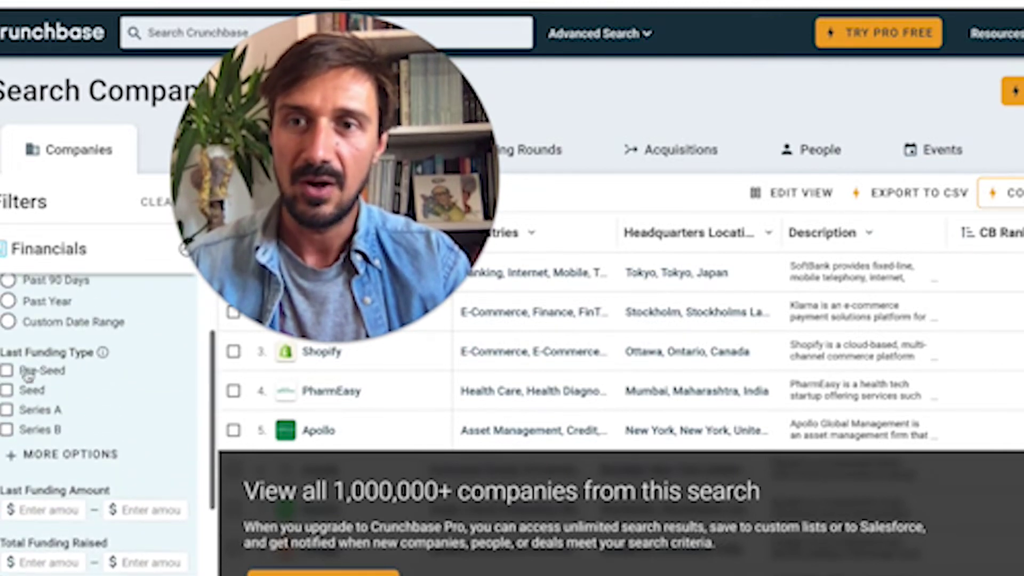
scroll(25, 345, "up", 1)
left_click(15, 326)
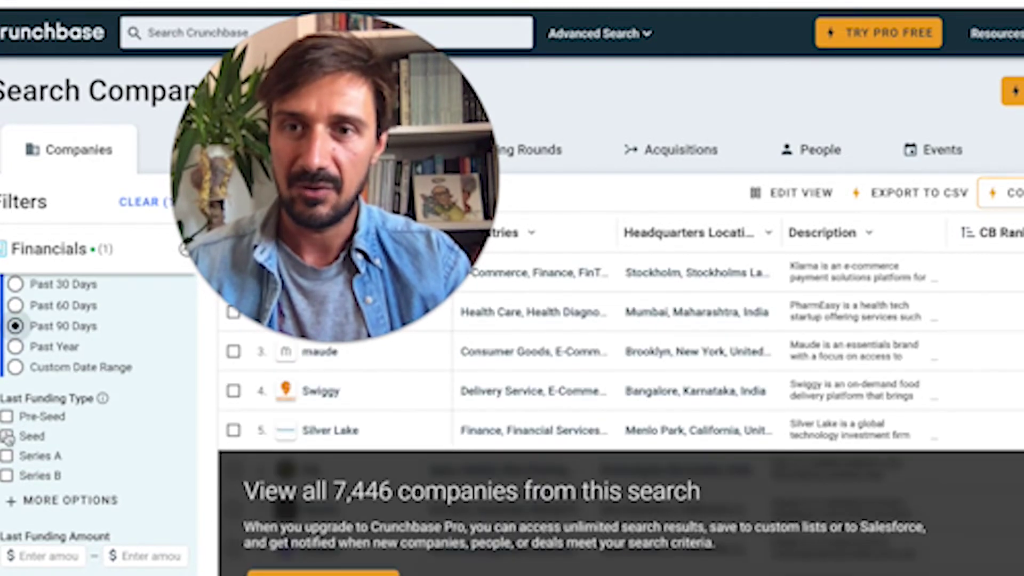
left_click(6, 456)
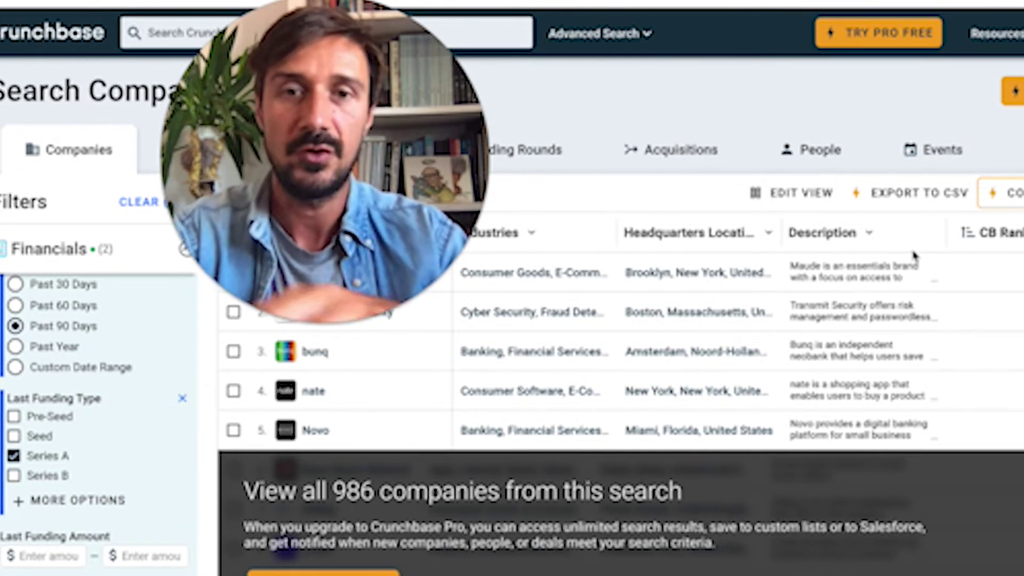
Review the Signals filters and restrict the companies to those with a Leadership Hire in the Past 30 Days
scroll(178, 434, "down", 5)
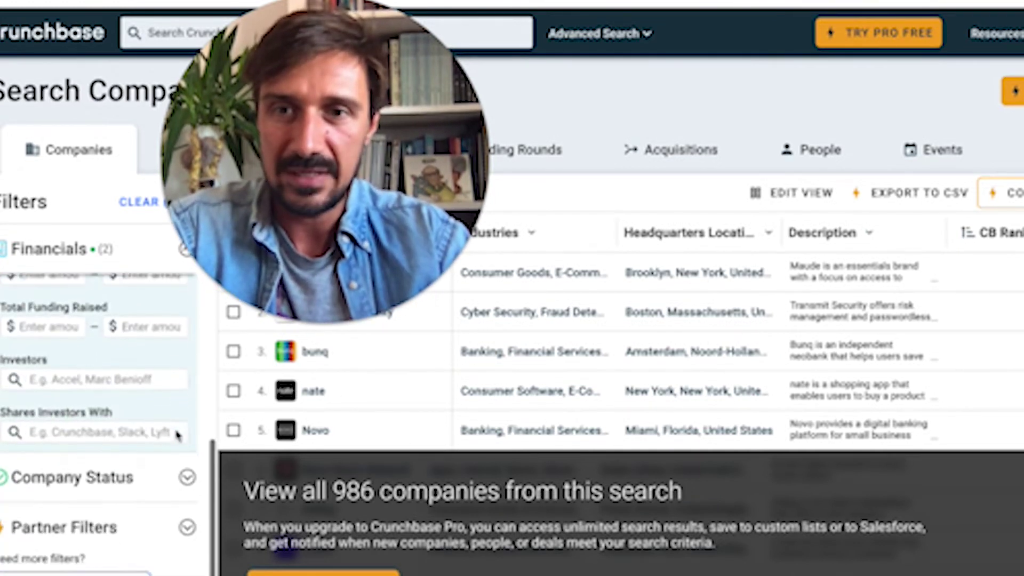
scroll(178, 434, "up", 5)
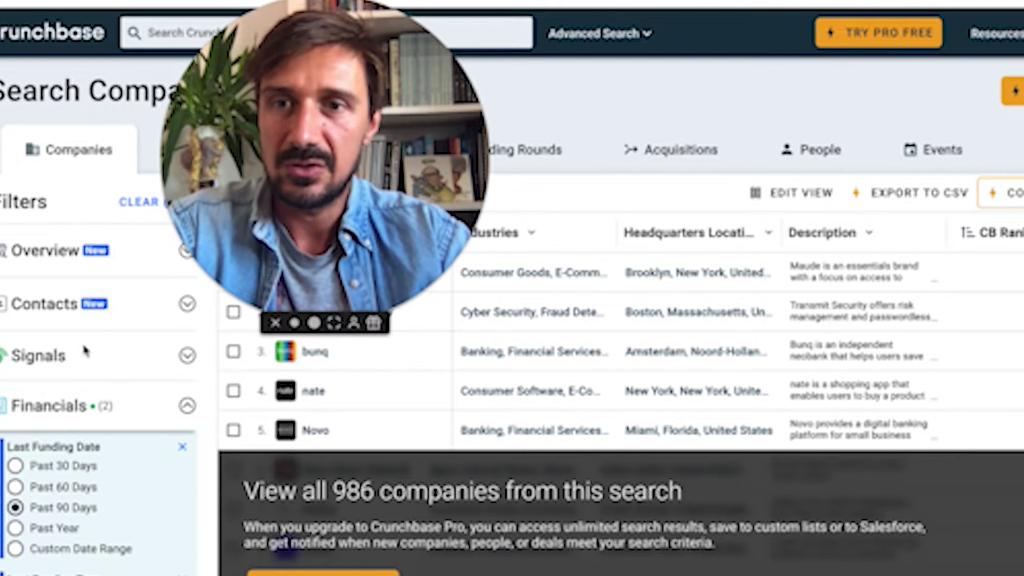
left_click(184, 354)
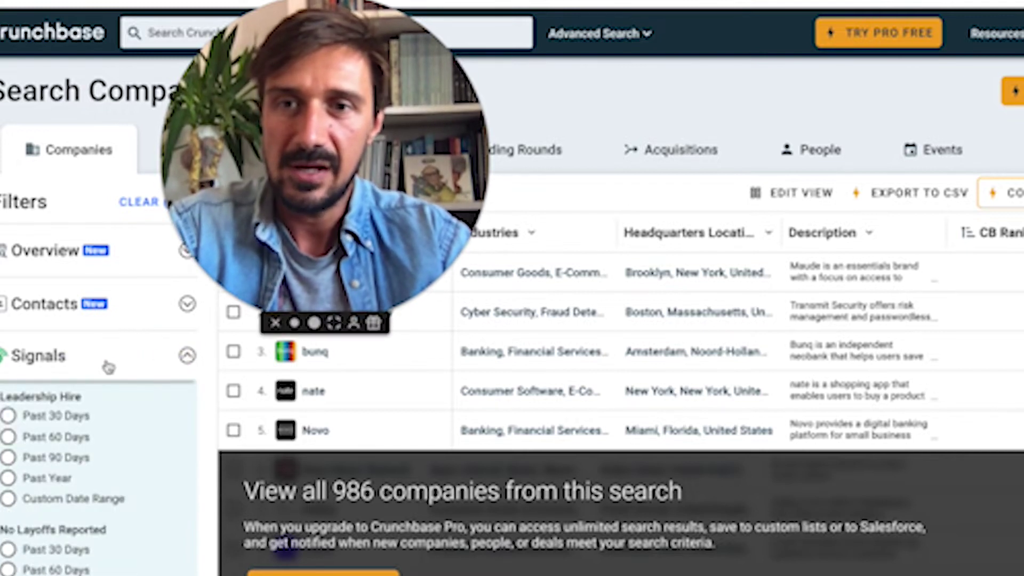
scroll(109, 438, "down", 3)
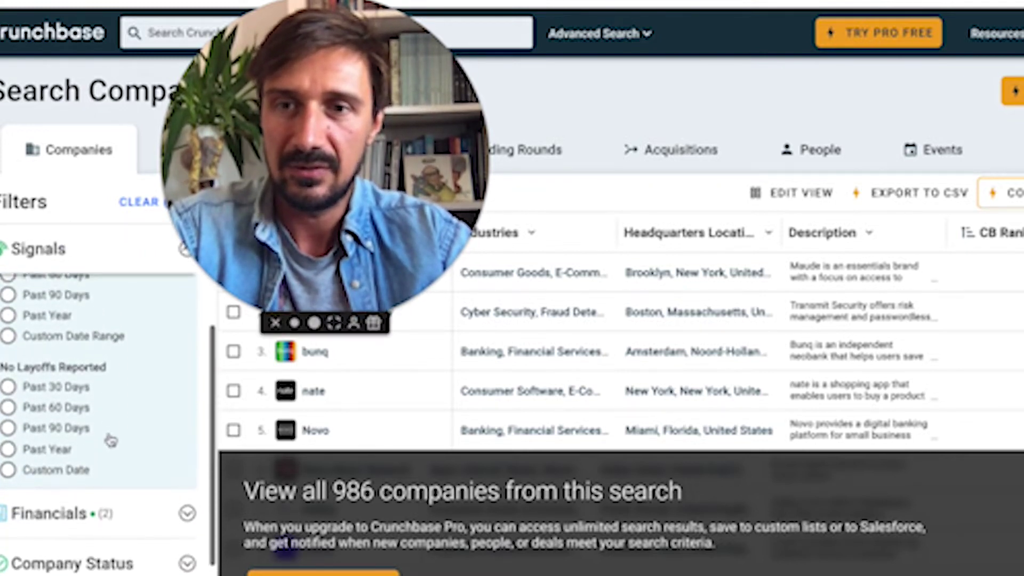
scroll(109, 437, "up", 3)
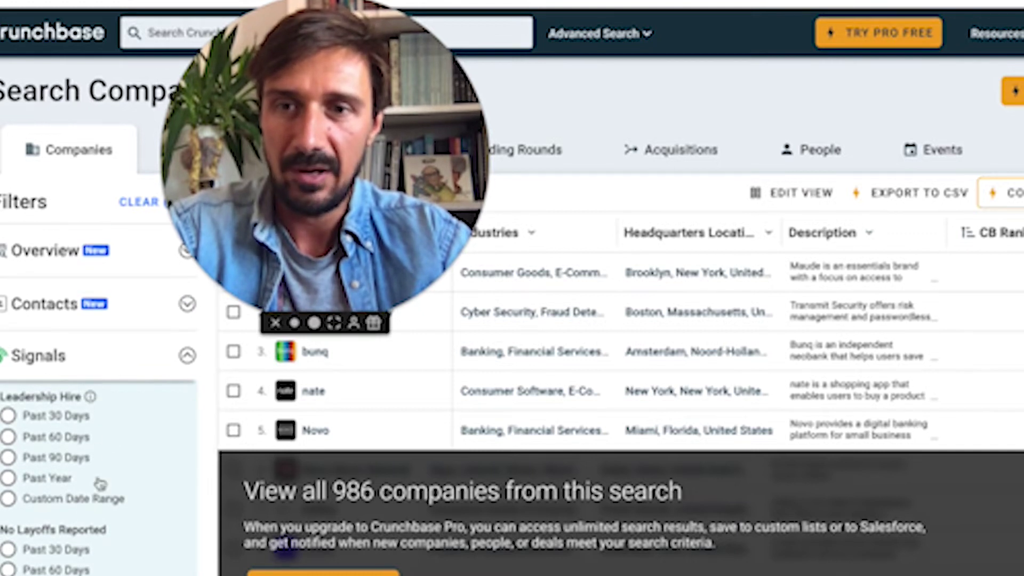
scroll(100, 483, "down", 3)
scroll(96, 412, "up", 3)
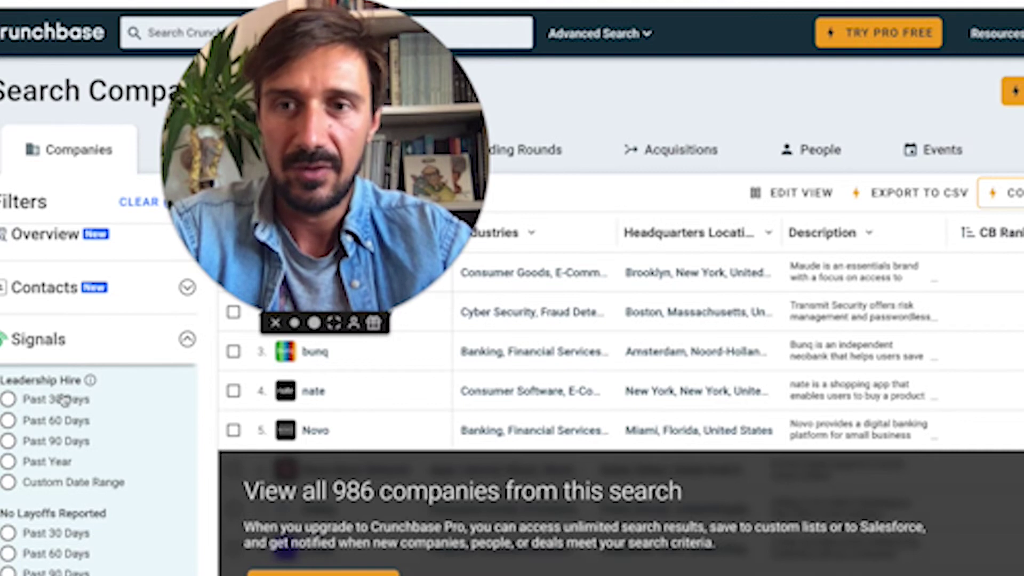
left_click(8, 401)
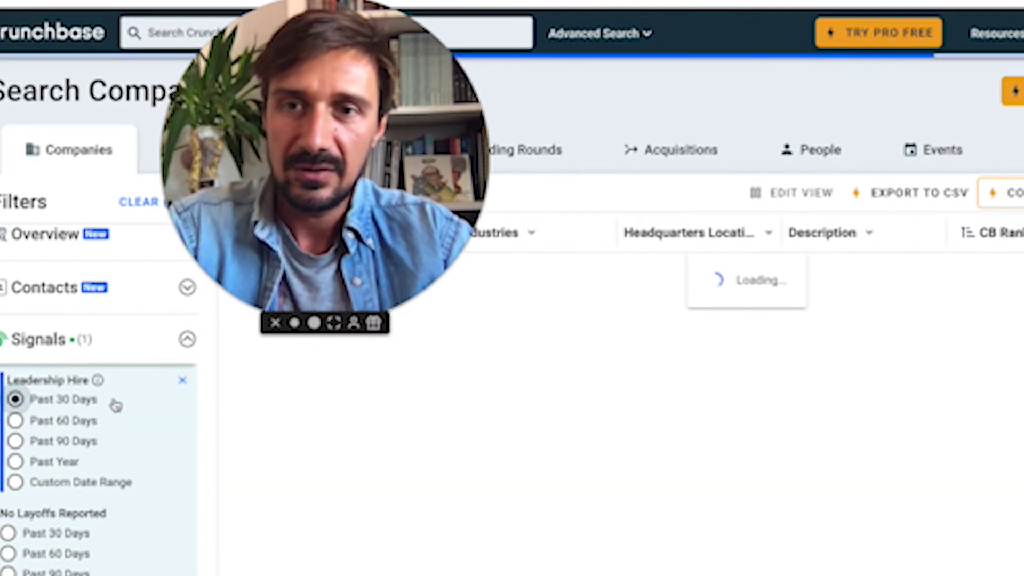
scroll(112, 405, "up", 1)
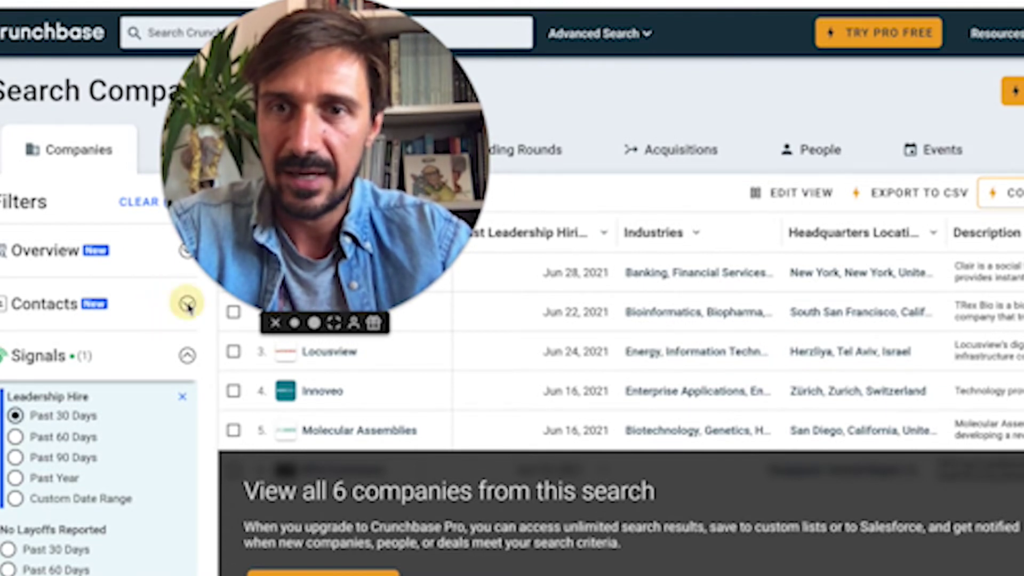
left_click(79, 305)
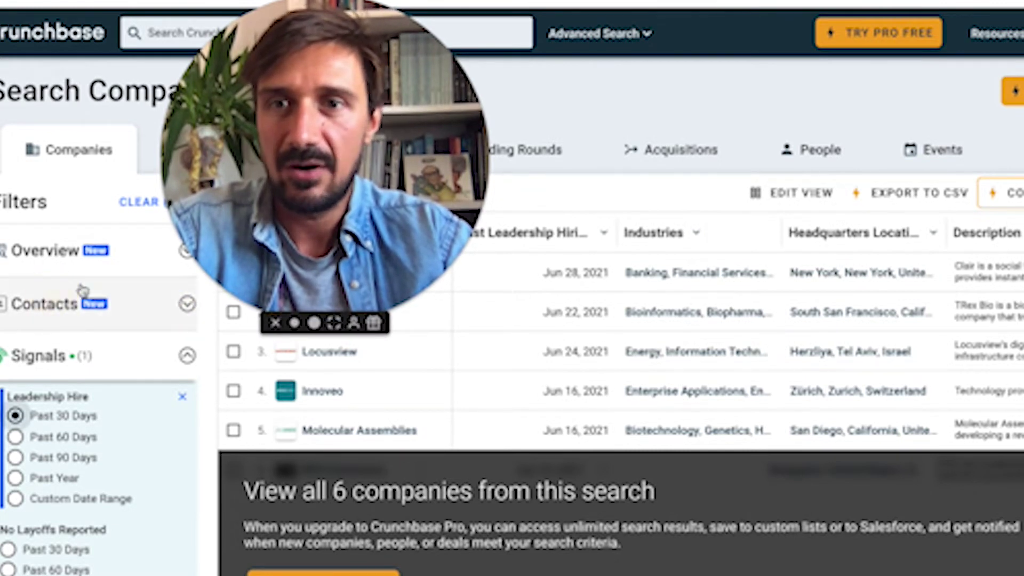
scroll(83, 290, "down", 1)
scroll(82, 459, "down", 3)
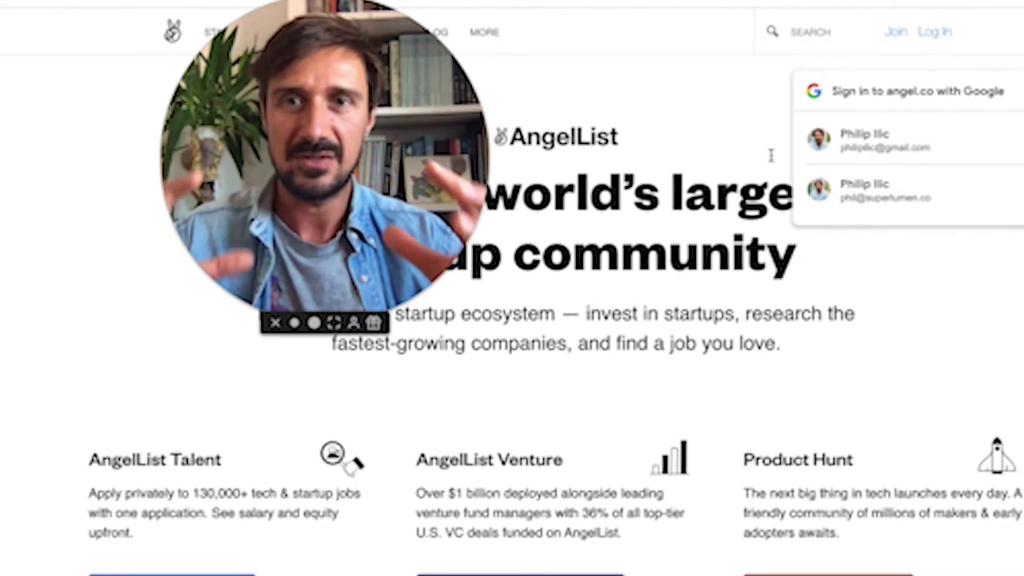
left_click_drag(339, 85, 258, 52)
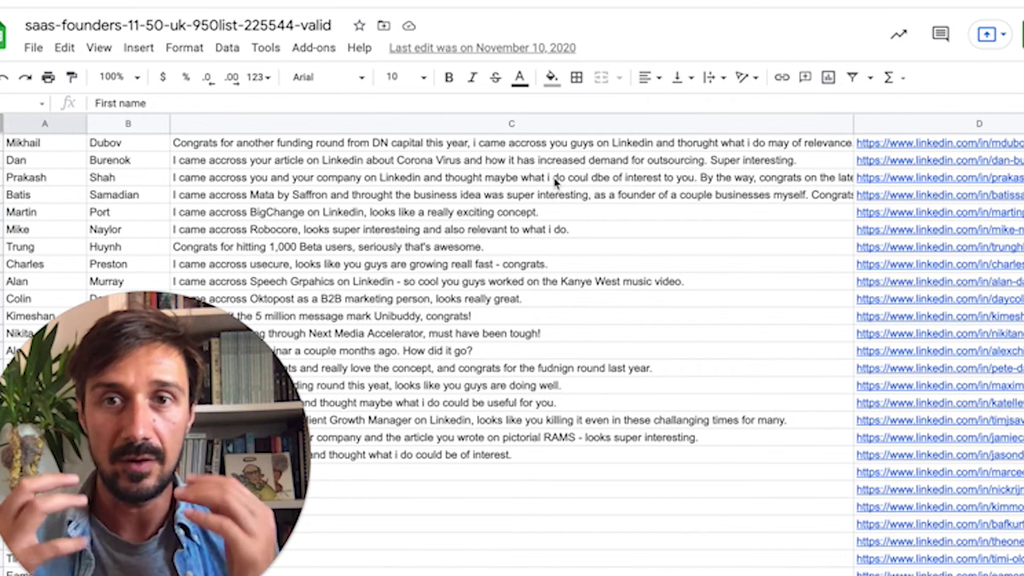
Look through the First Liner messages and profile URLs in the saas-founders Google Sheets list
scroll(587, 373, "down", 10)
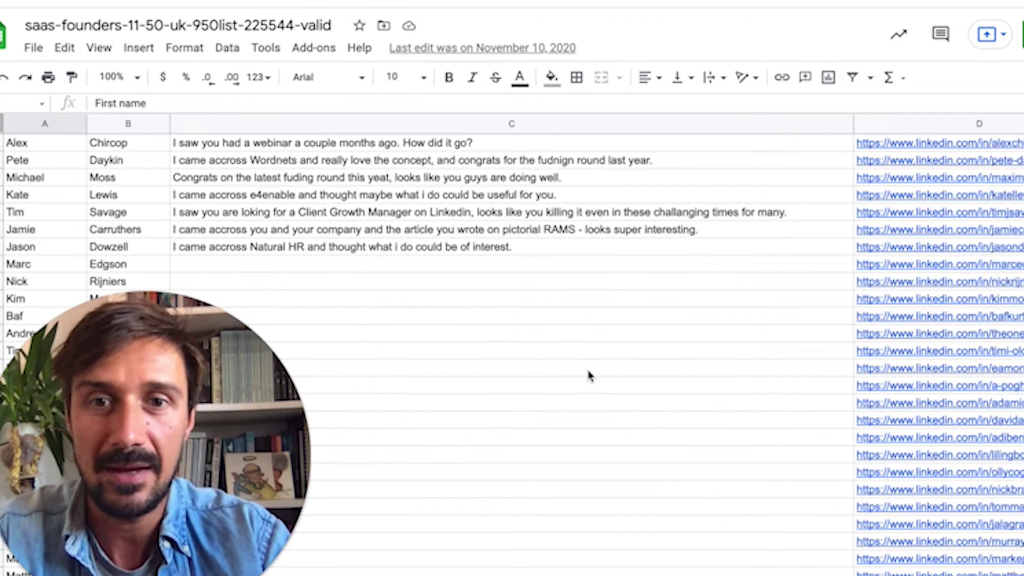
scroll(589, 376, "up", 4)
scroll(589, 376, "up", 5)
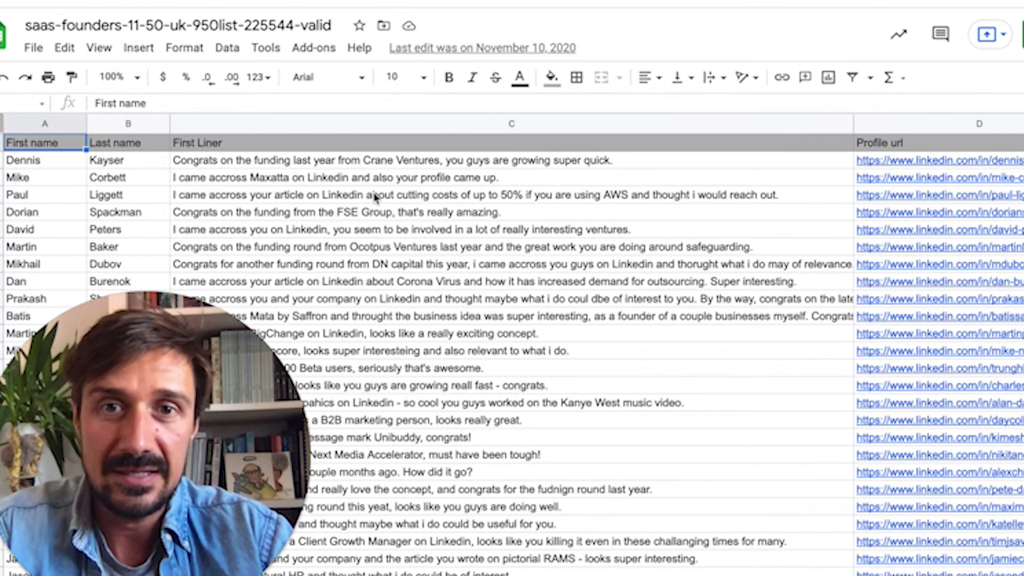
scroll(426, 300, "down", 3)
scroll(443, 438, "down", 2)
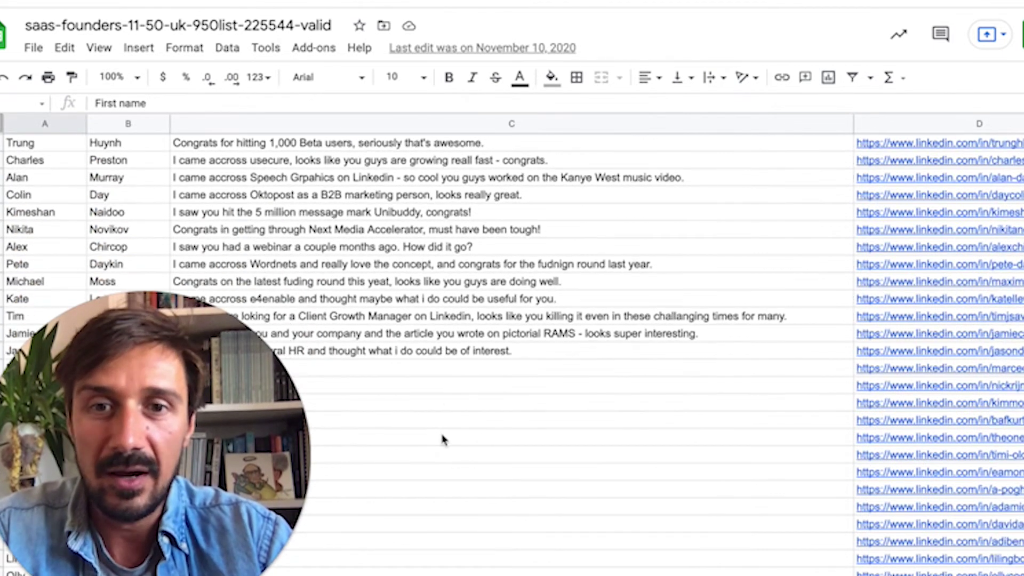
scroll(651, 323, "up", 2)
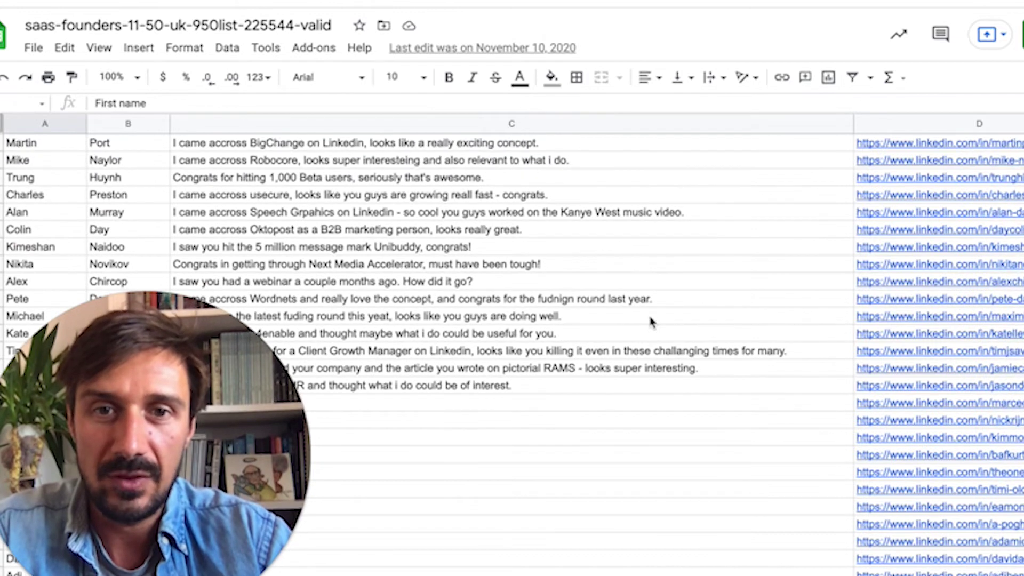
scroll(666, 322, "down", 3)
scroll(666, 322, "right", 2)
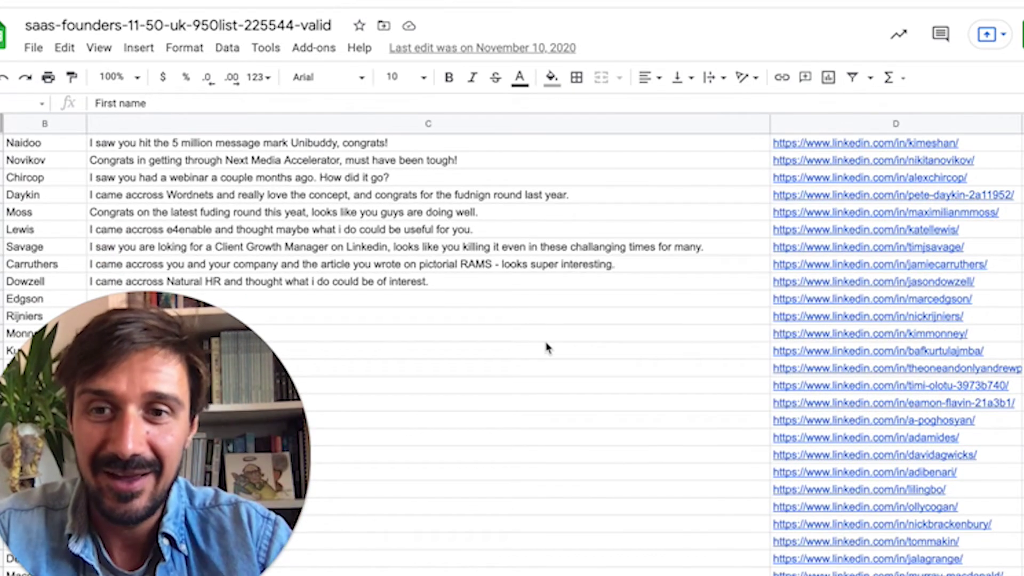
scroll(547, 347, "up", 6)
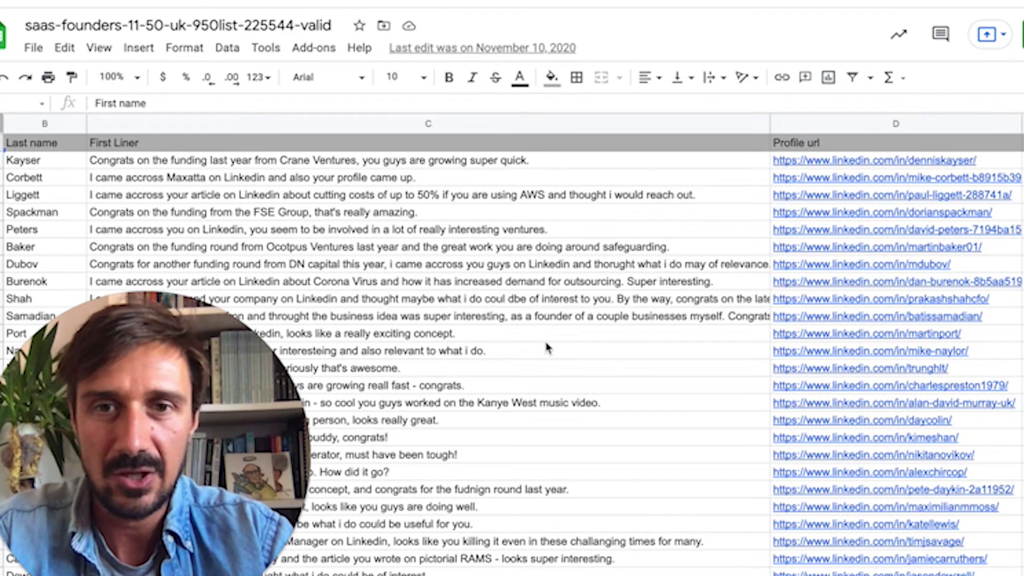
Open the LinkedIn profile linked in the first row that has no First Liner text
scroll(309, 275, "down", 3)
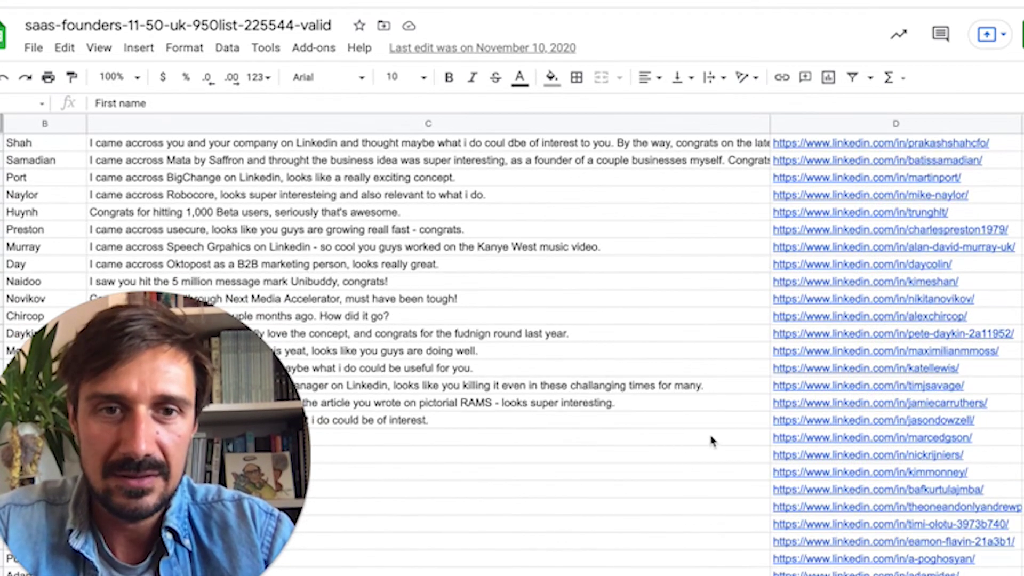
left_click(781, 438)
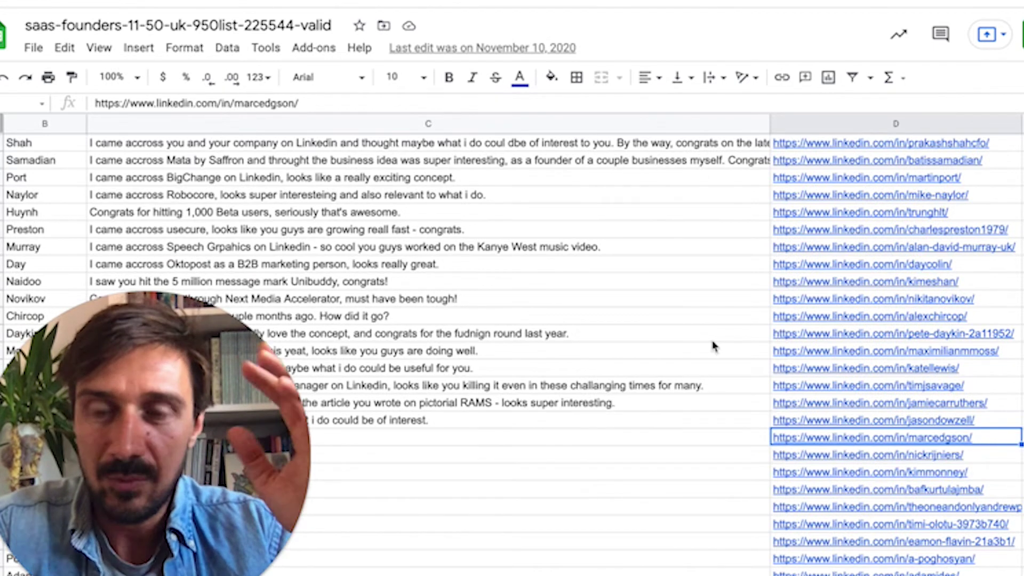
mouse_move(808, 438)
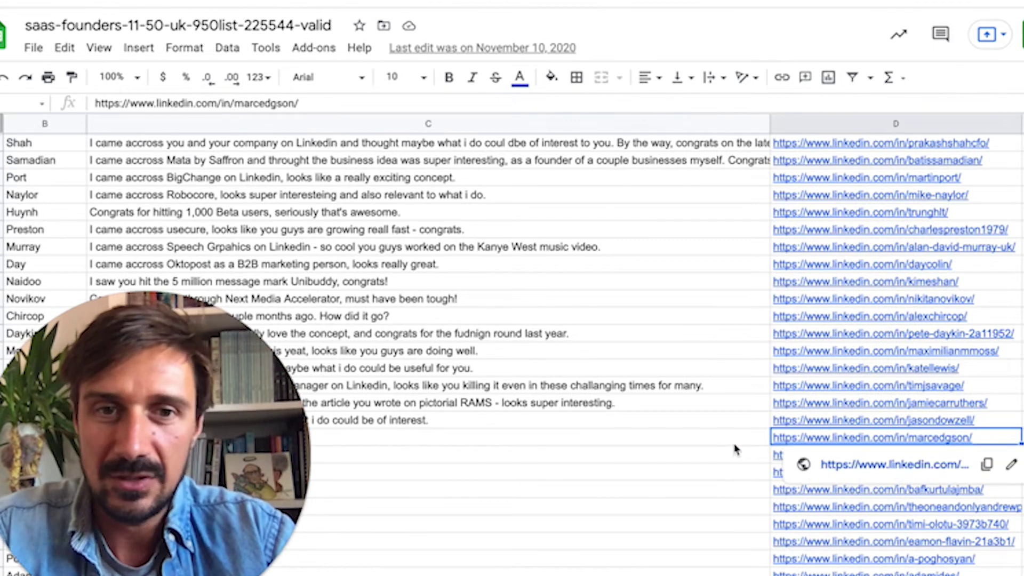
left_click(841, 464)
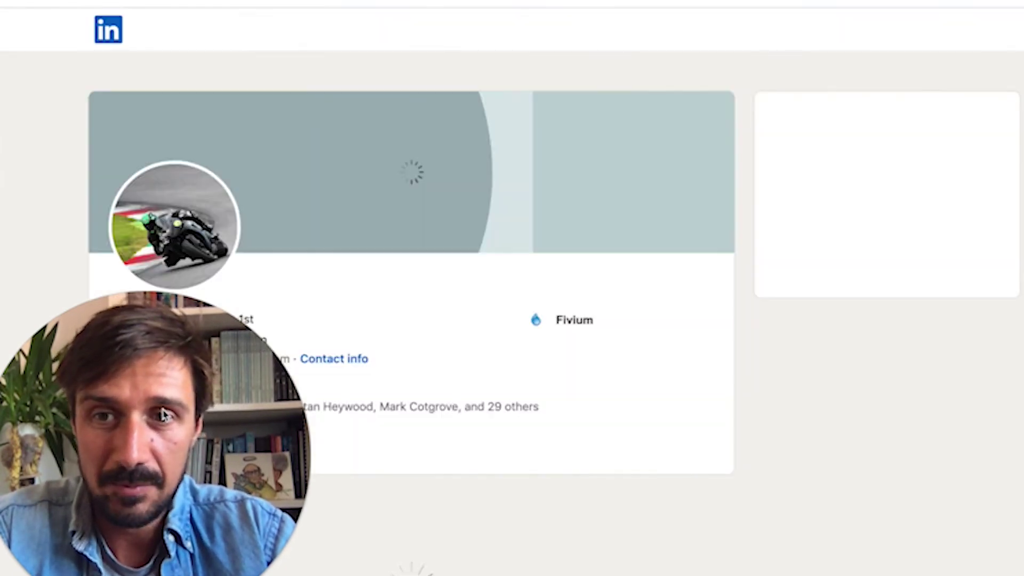
left_click(302, 358)
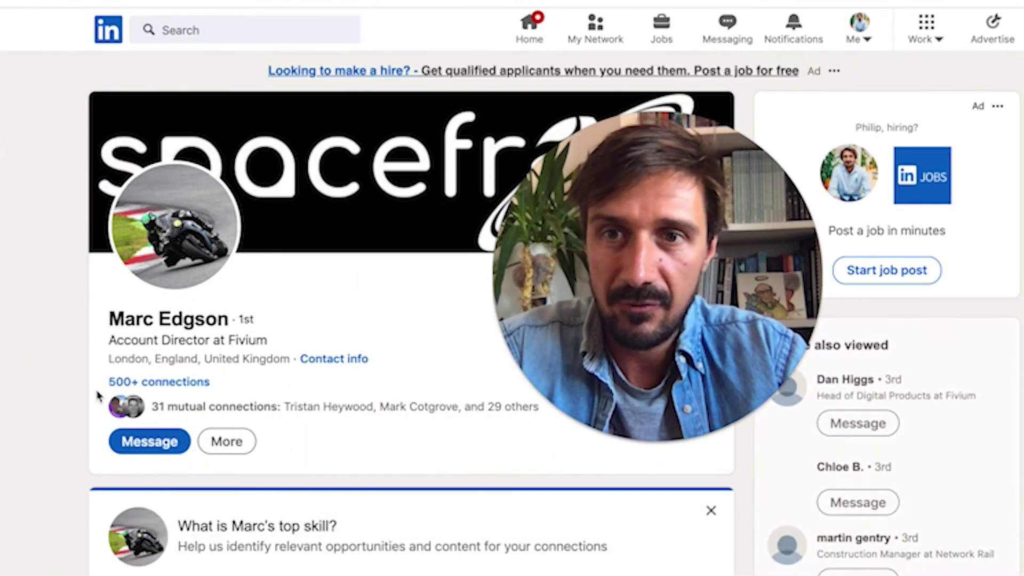
Look over the profile's About and Activity sections and open the full activity feed
scroll(97, 395, "down", 1)
scroll(98, 395, "down", 5)
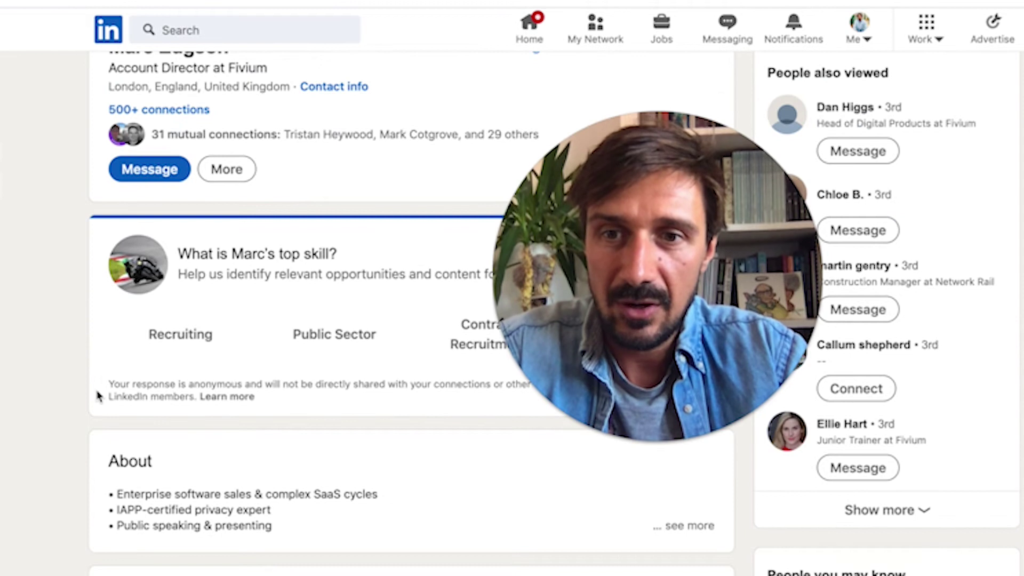
scroll(98, 396, "down", 5)
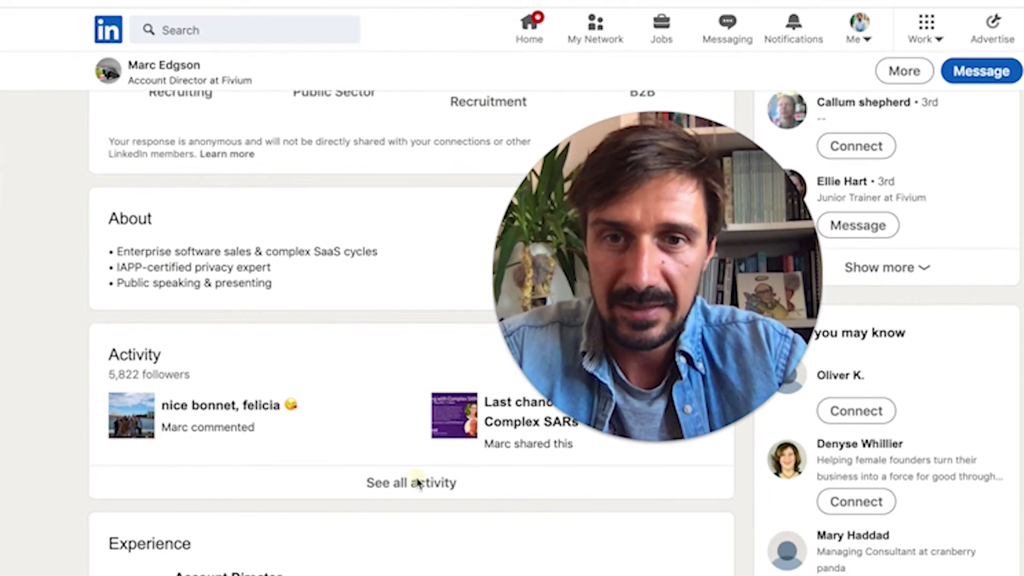
left_click(400, 482)
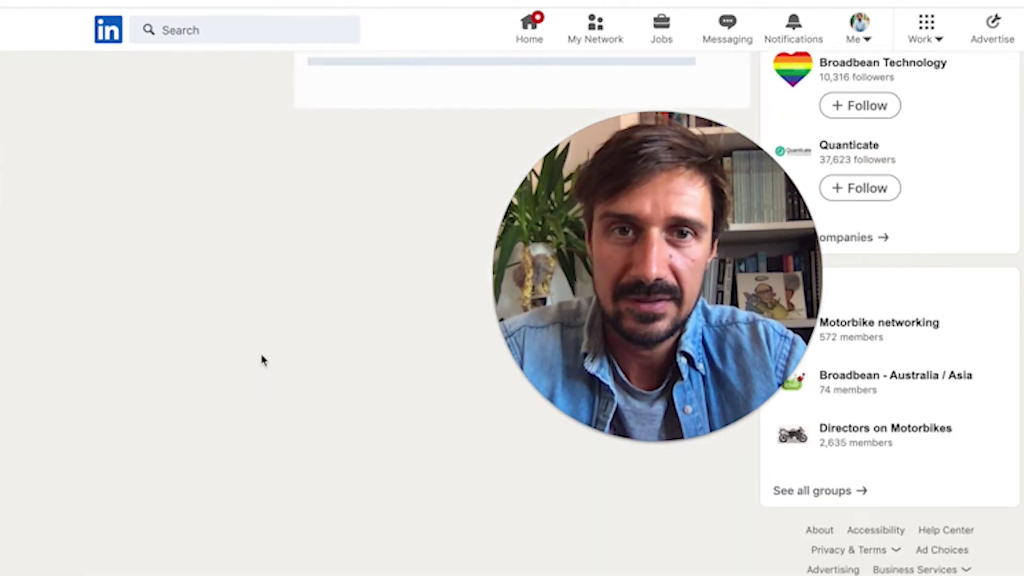
left_click_drag(656, 199, 201, 274)
Check the Articles and Posts in the activity feed and read the most recent shared post
left_click(428, 131)
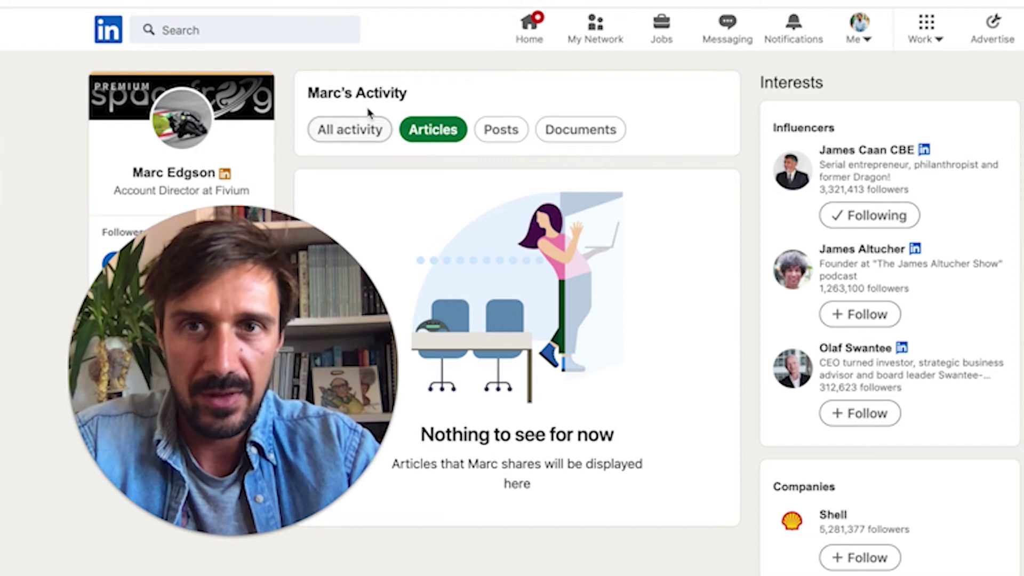
left_click(500, 132)
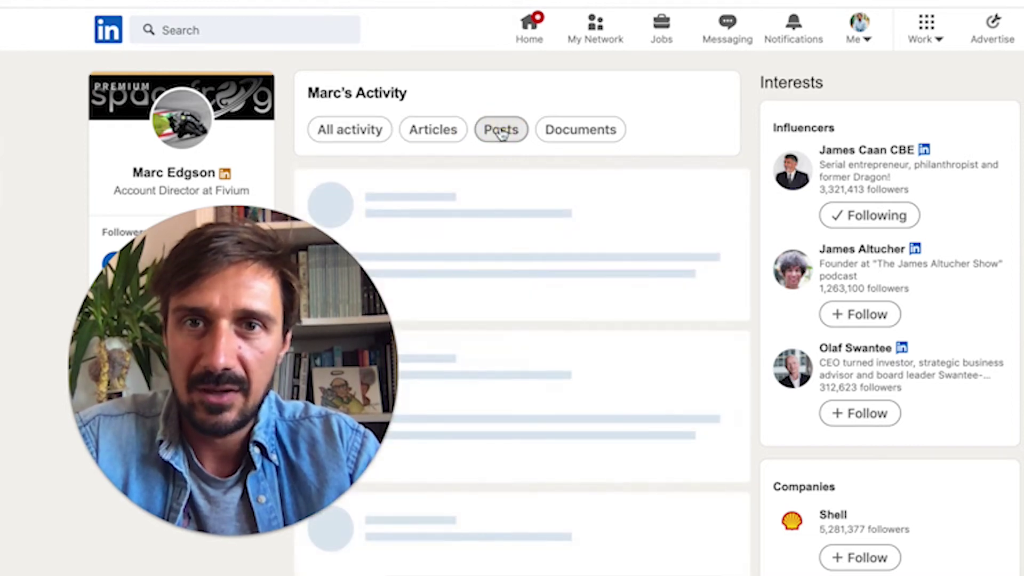
left_click_drag(296, 248, 193, 239)
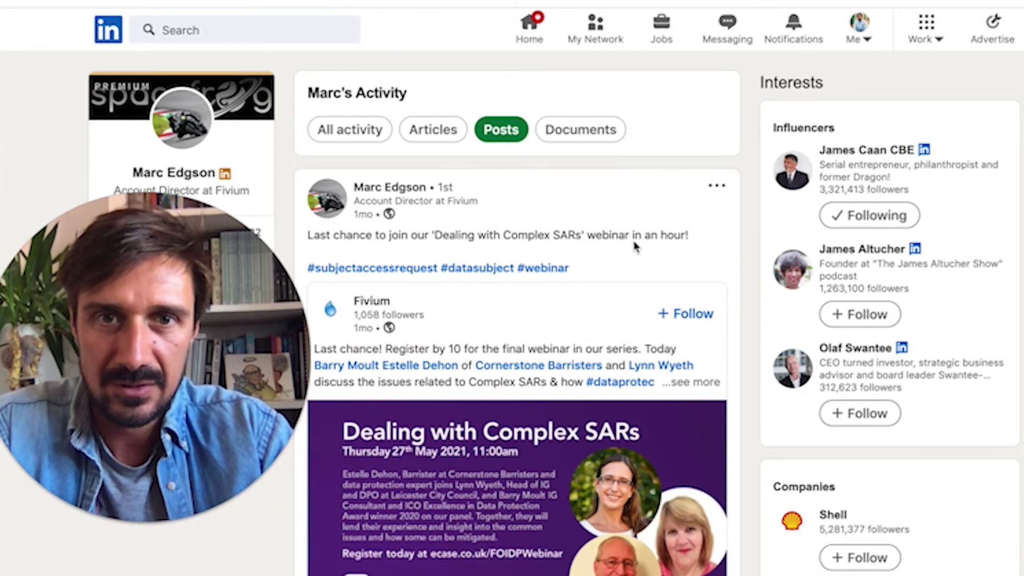
scroll(636, 245, "down", 4)
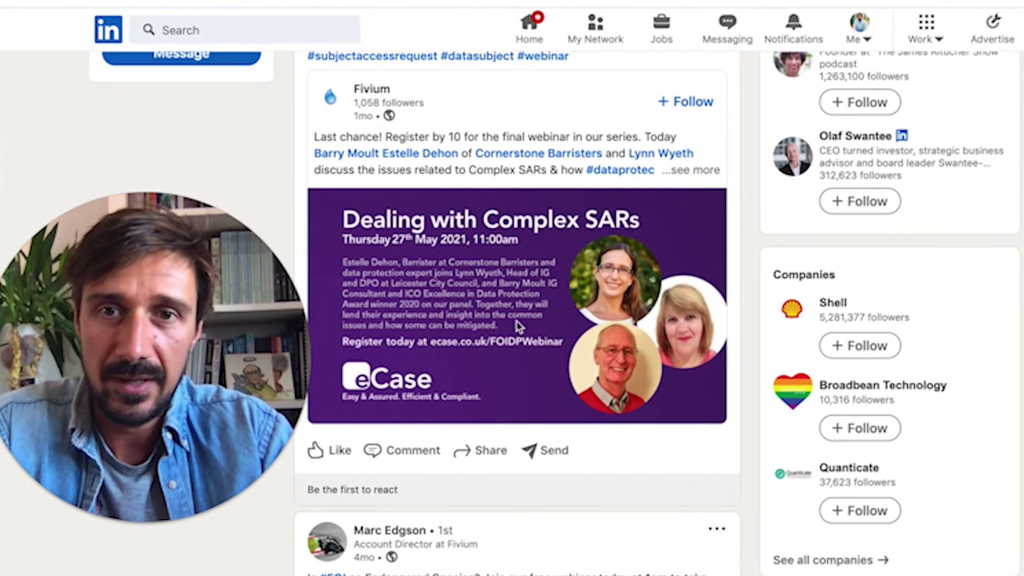
scroll(493, 201, "up", 2)
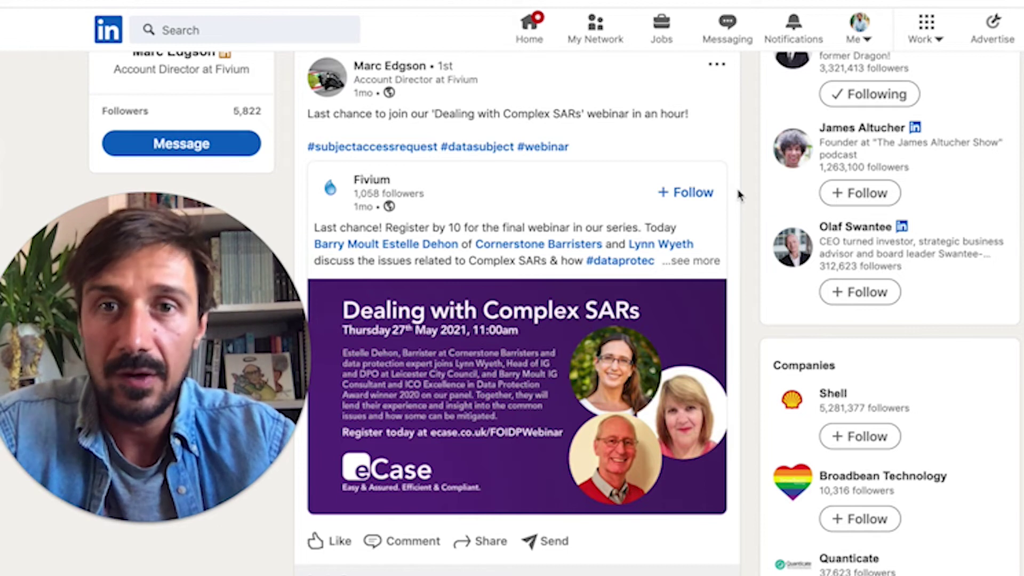
scroll(559, 102, "up", 3)
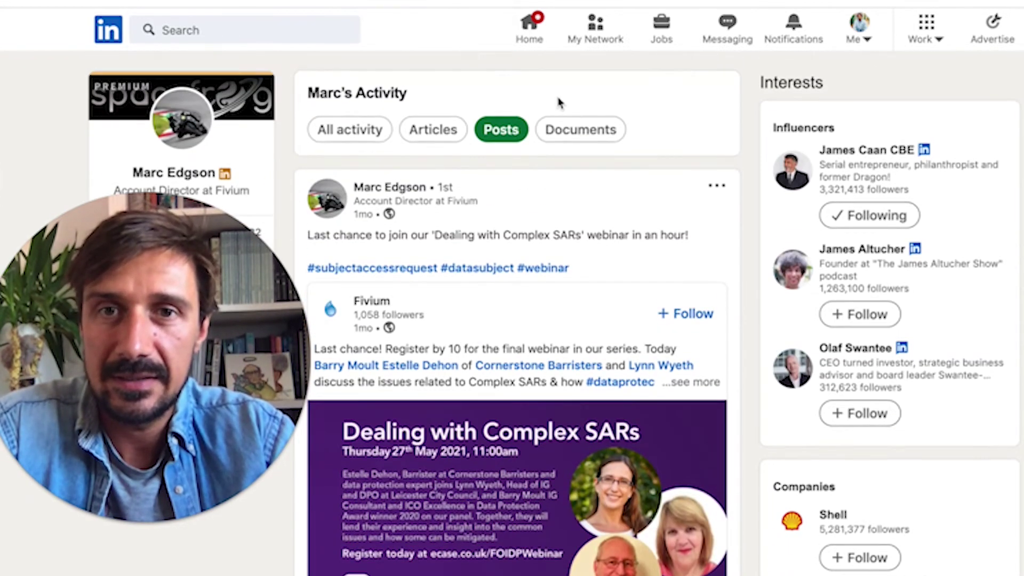
Return from the activity feed to the full profile and review the roles in its Experience section
left_click(341, 133)
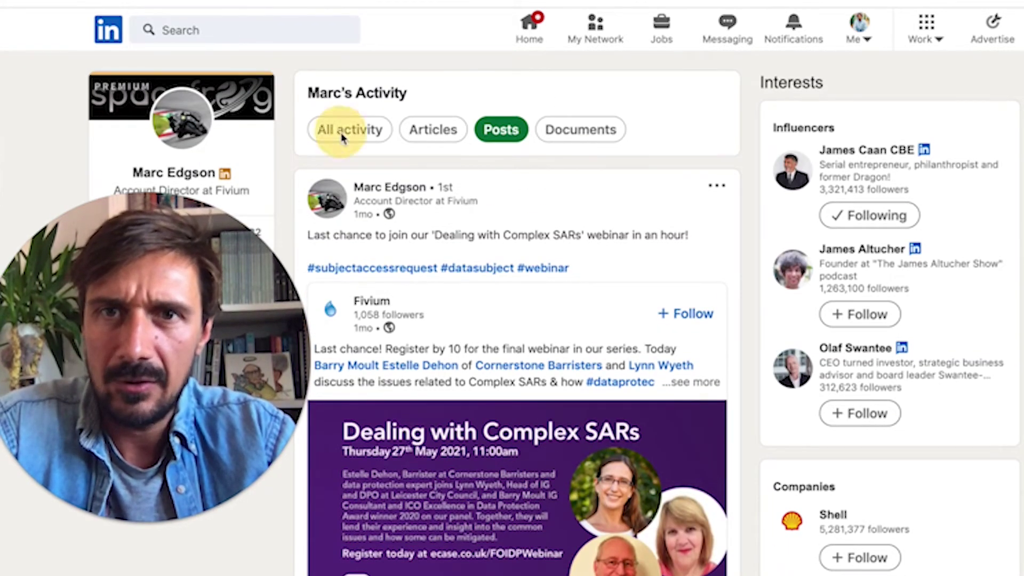
left_click(182, 139)
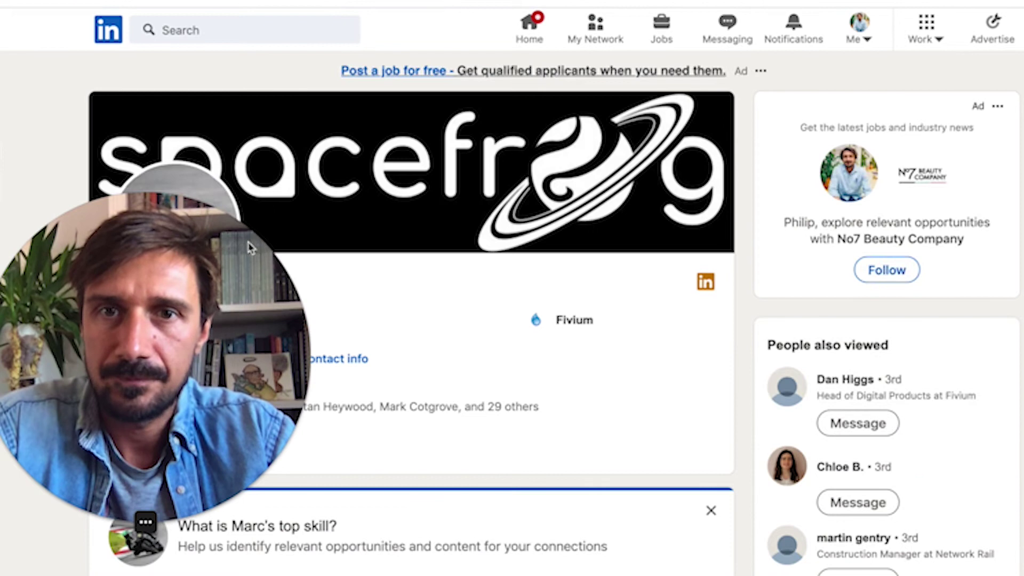
left_click(265, 119)
scroll(374, 347, "down", 8)
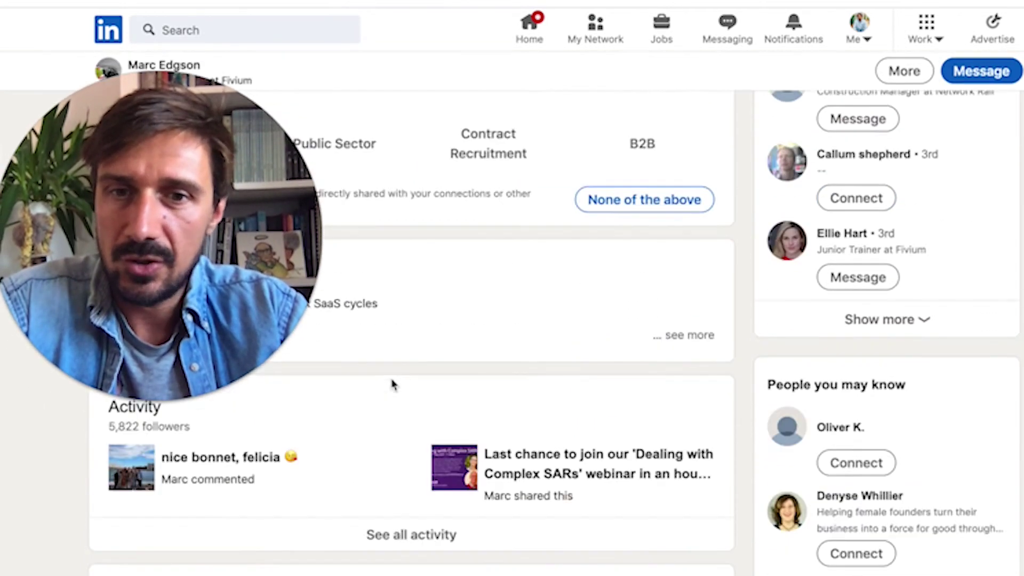
scroll(392, 384, "down", 12)
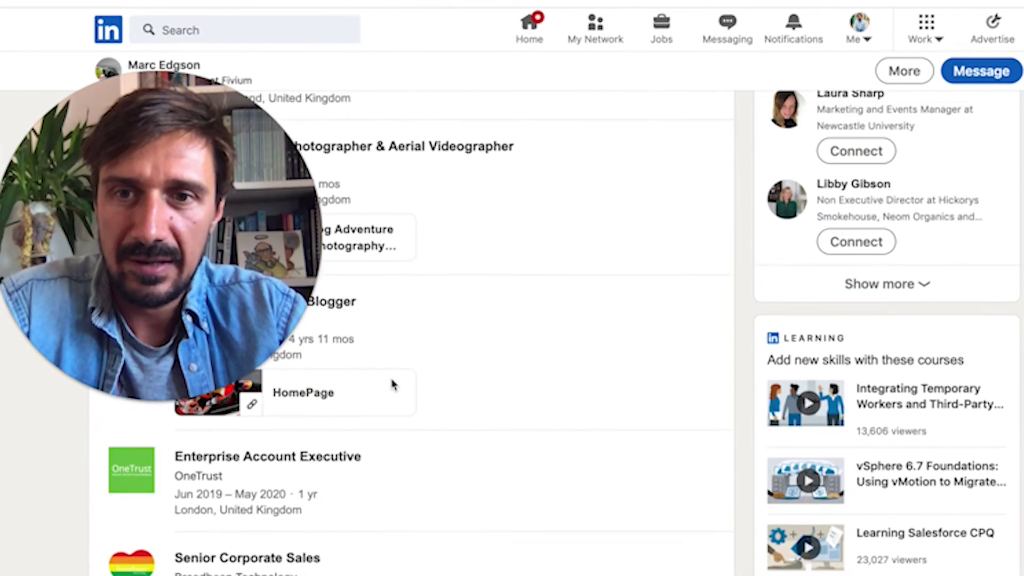
scroll(373, 447, "up", 5)
scroll(374, 448, "up", 3)
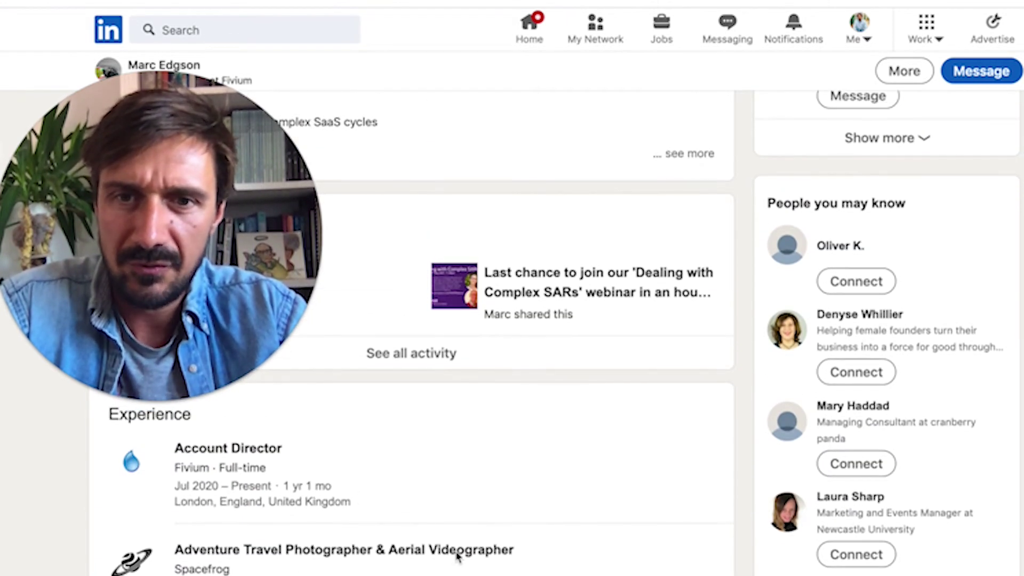
scroll(496, 560, "down", 2)
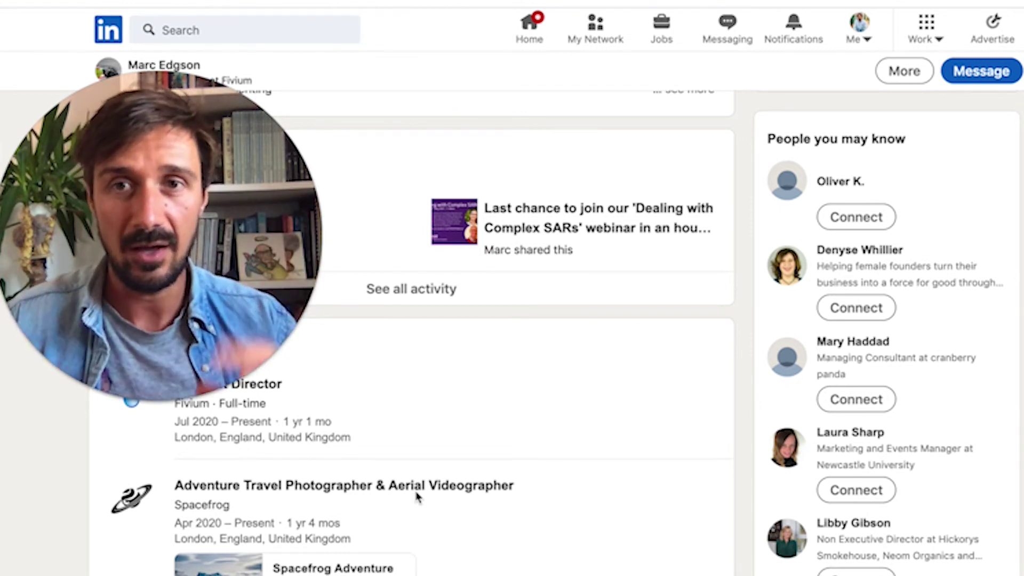
Examine the profile's banner, About text and current roles again for a personalised first-line angle
scroll(411, 183, "up", 10)
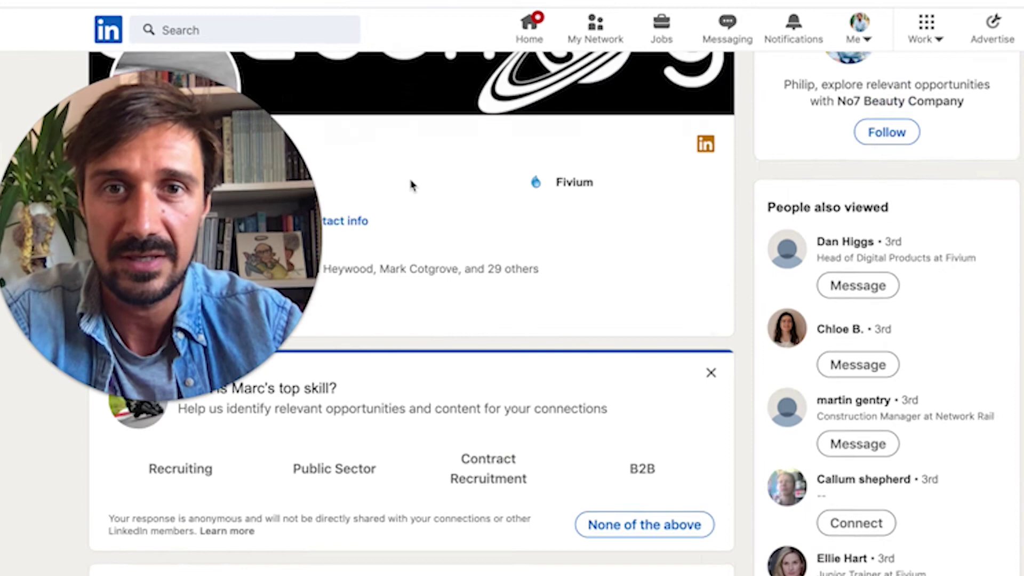
scroll(653, 427, "down", 15)
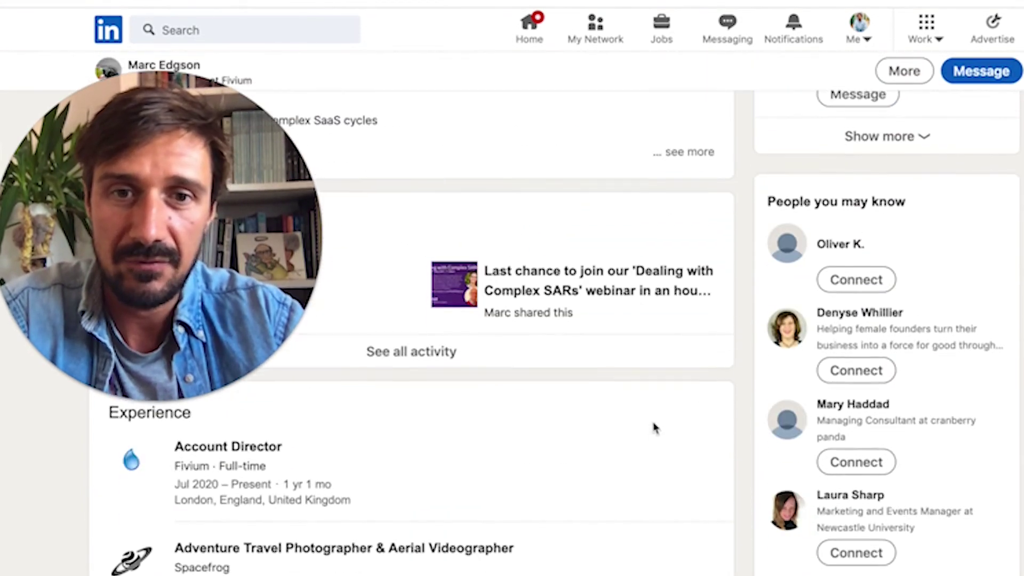
scroll(654, 427, "up", 15)
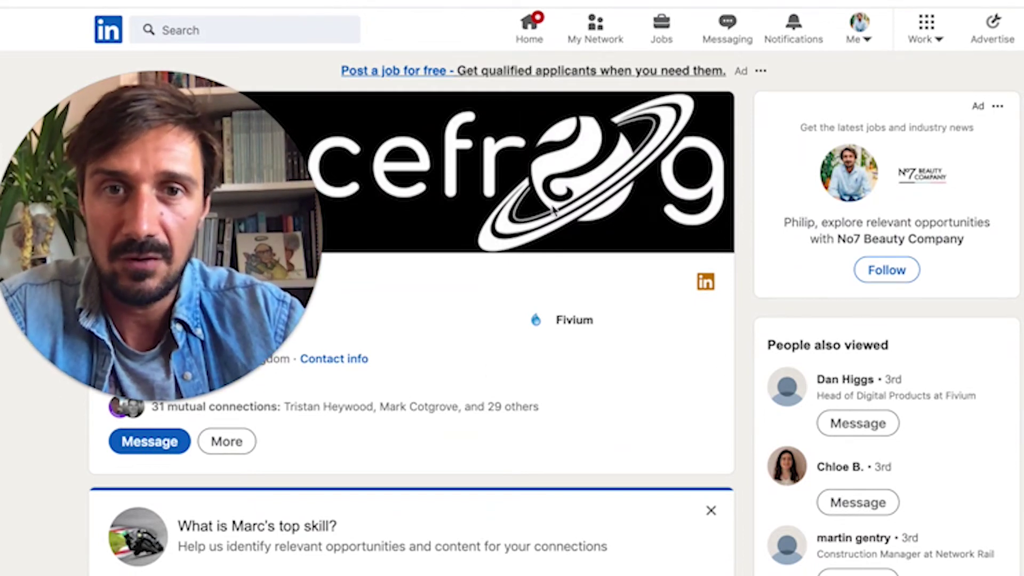
scroll(506, 441, "down", 10)
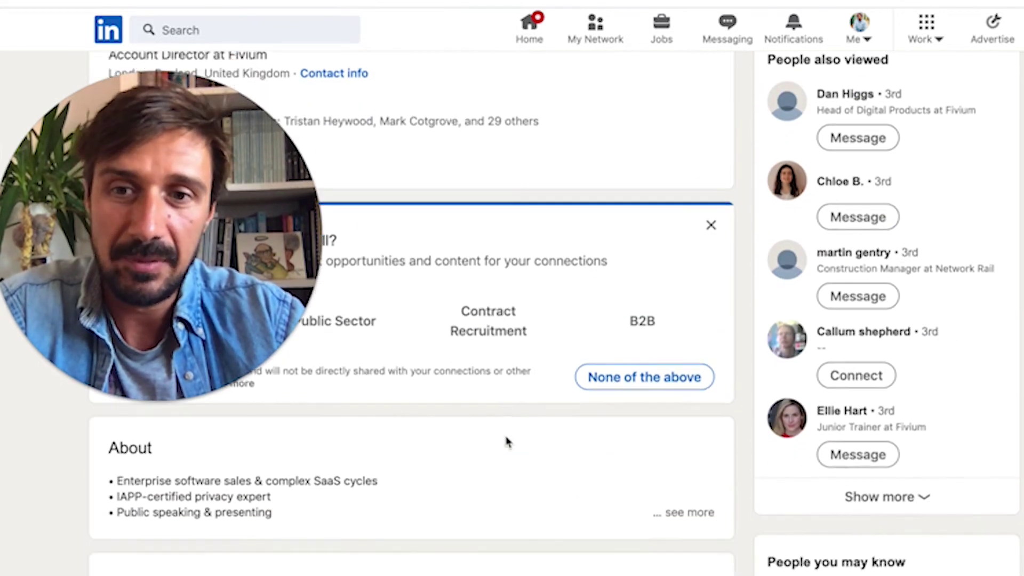
scroll(506, 441, "up", 3)
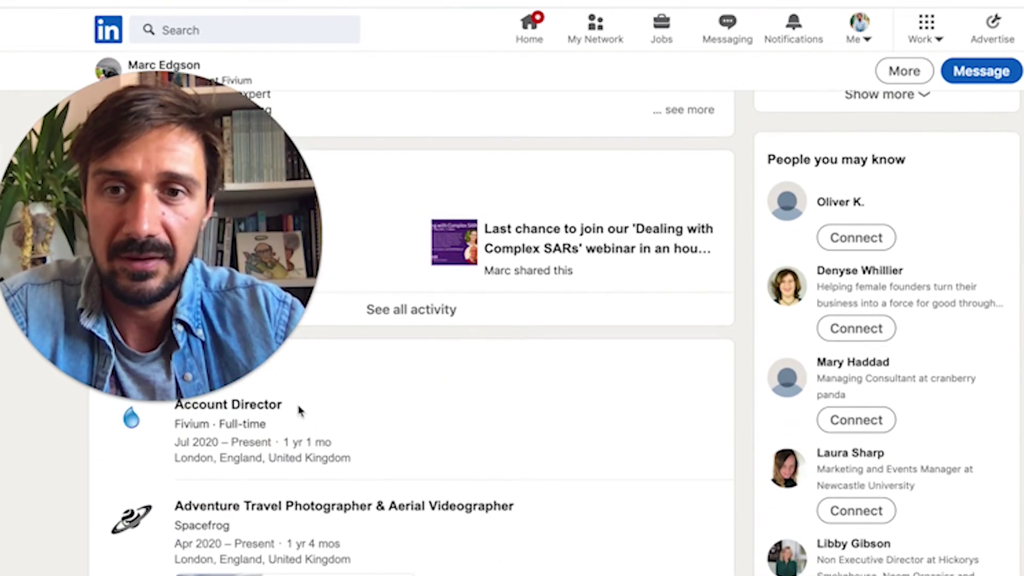
scroll(288, 415, "up", 1)
scroll(206, 450, "up", 1)
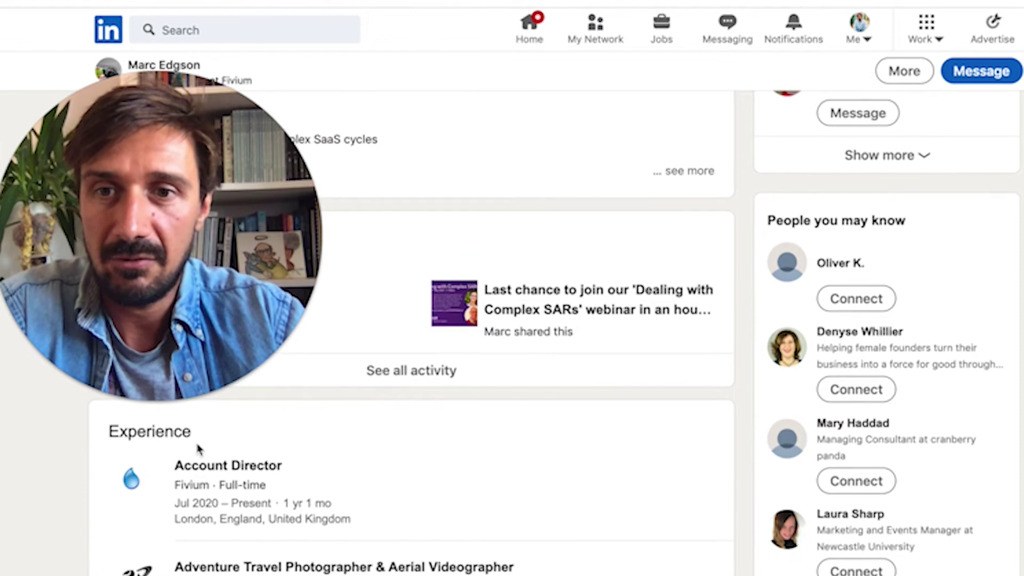
Look over the LinkedIn company page of the current employer, Fivium, and return to the saas-founders list in Google Sheets
left_click(205, 489)
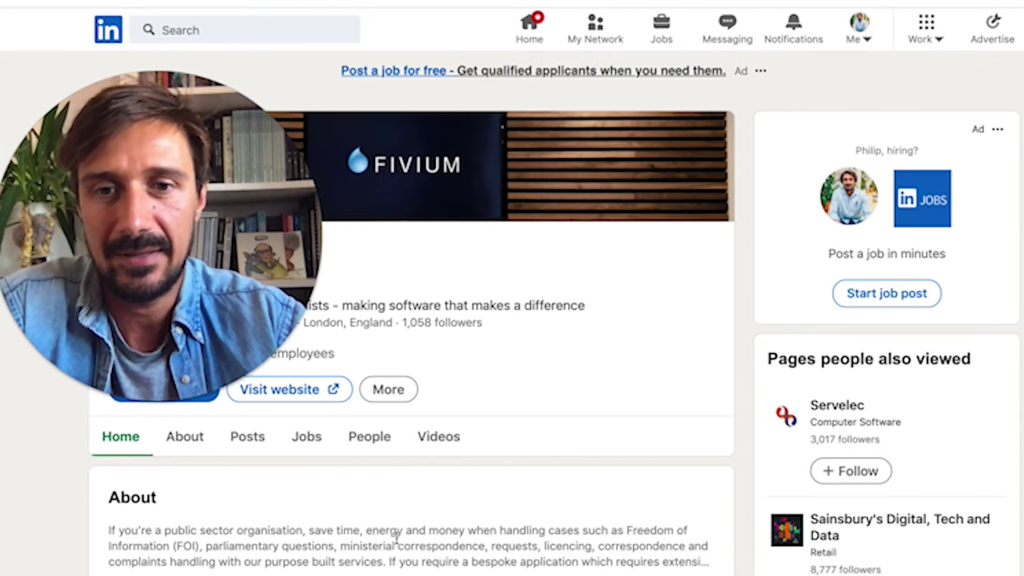
scroll(395, 536, "down", 5)
scroll(396, 536, "up", 5)
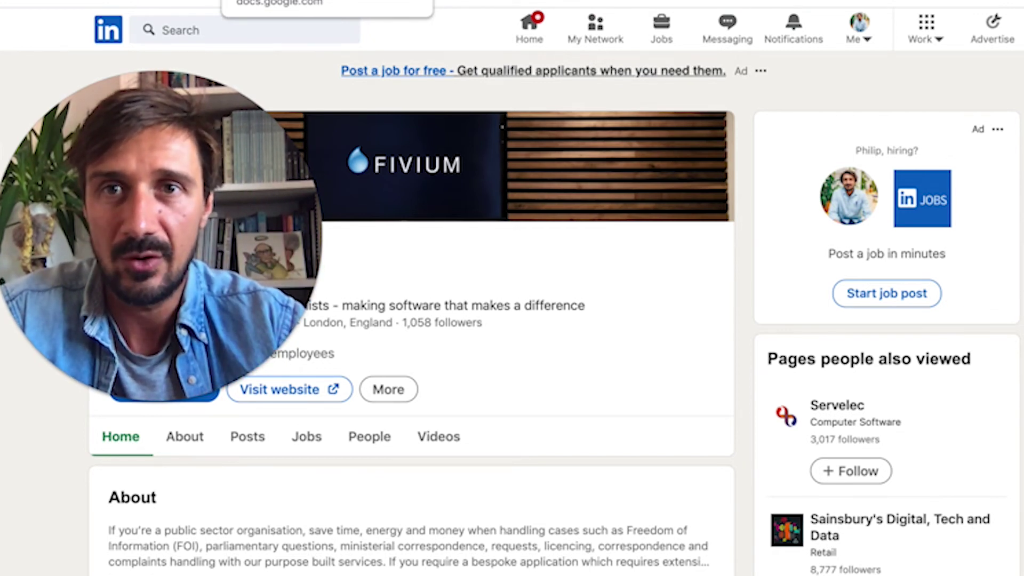
left_click(309, 1)
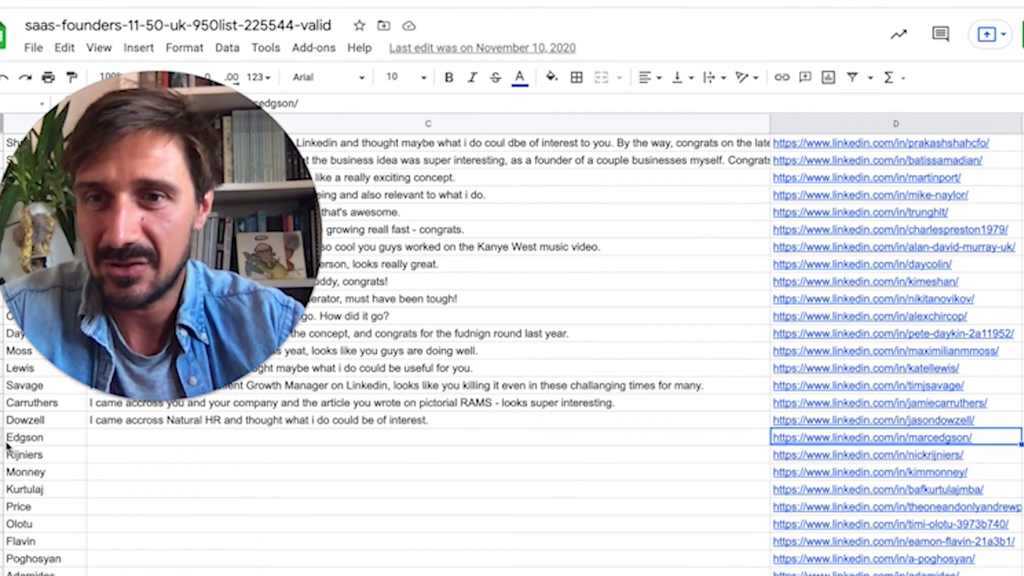